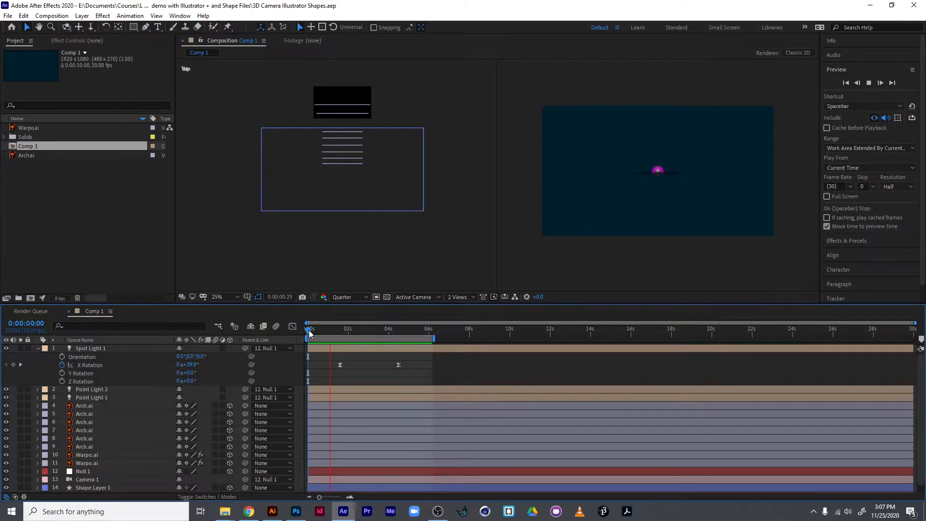
Step: Stop the preview, switch to Illustrator to examine the Warpo.ai and Arch.ai artwork, and return to After Effects
key(space)
click(272, 511)
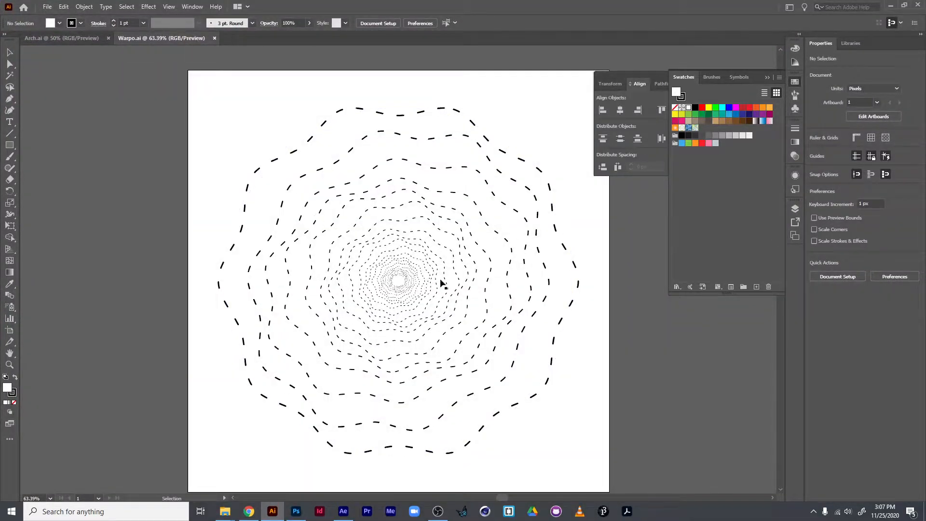
click(43, 38)
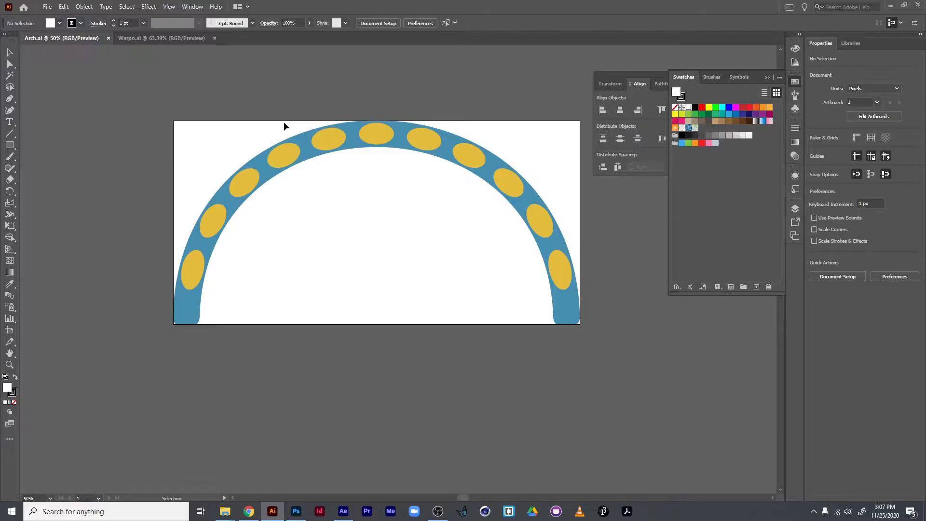
key(alt+Tab)
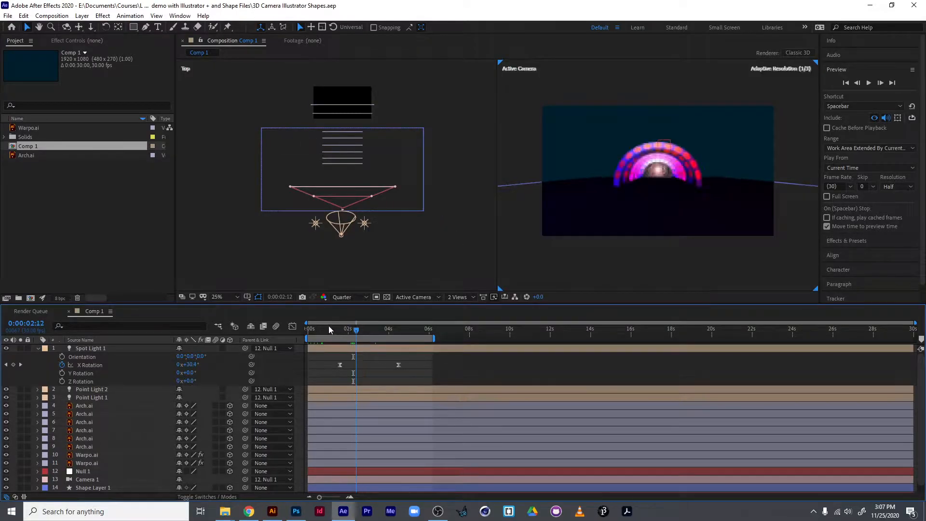
Step: Preview the finished Comp 1 animation from the start and return to the first frame
key(Home)
key(space)
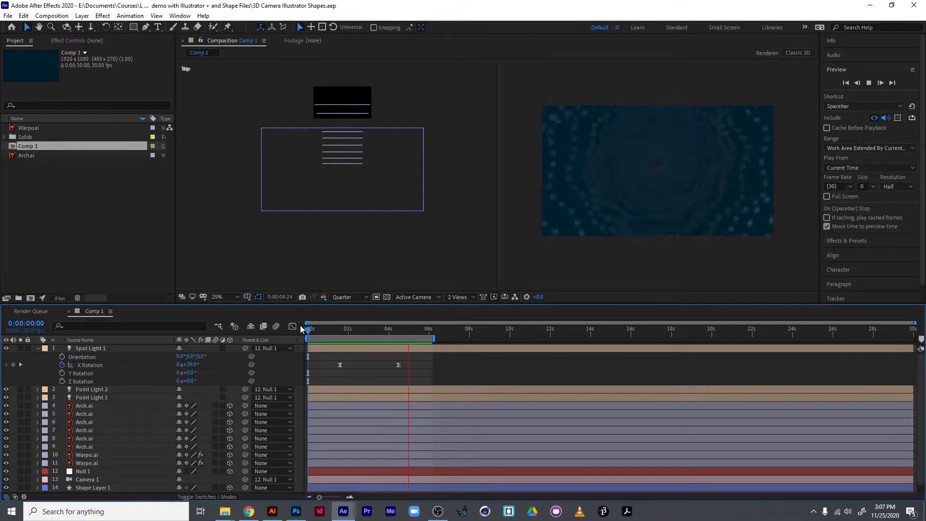
key(space)
key(Home)
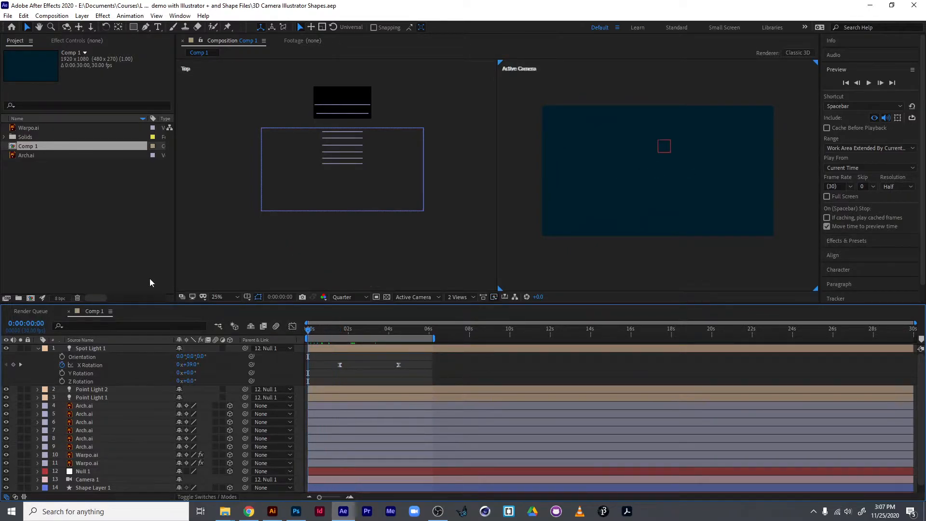
Step: Delete all layers from Spot Light 1 through Shape Layer 1, keeping only the dark blue solid
click(169, 286)
click(111, 349)
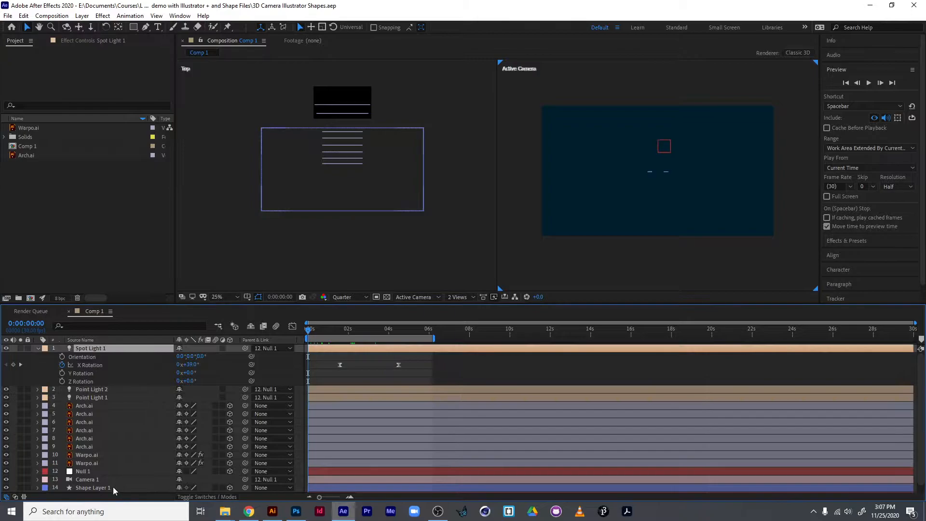
shift+click(112, 487)
key(Delete)
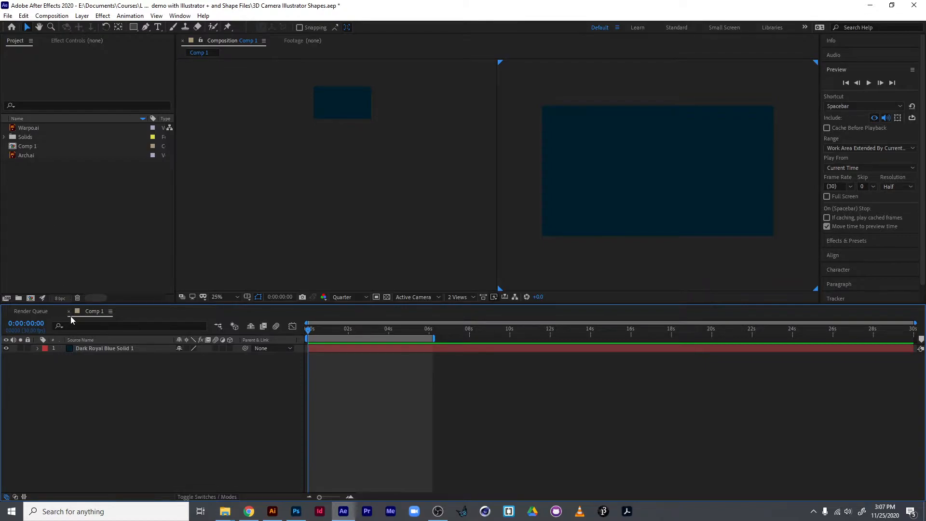
Step: Save a copy of the project as "3D Camera Illustrator Shapes_a"
key(ctrl+shift+s)
key(End)
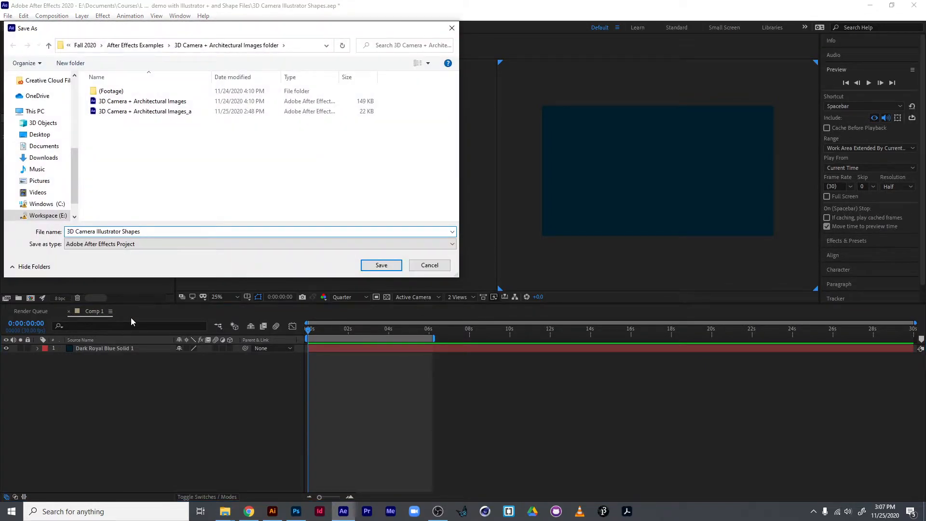
text()a)
key(Return)
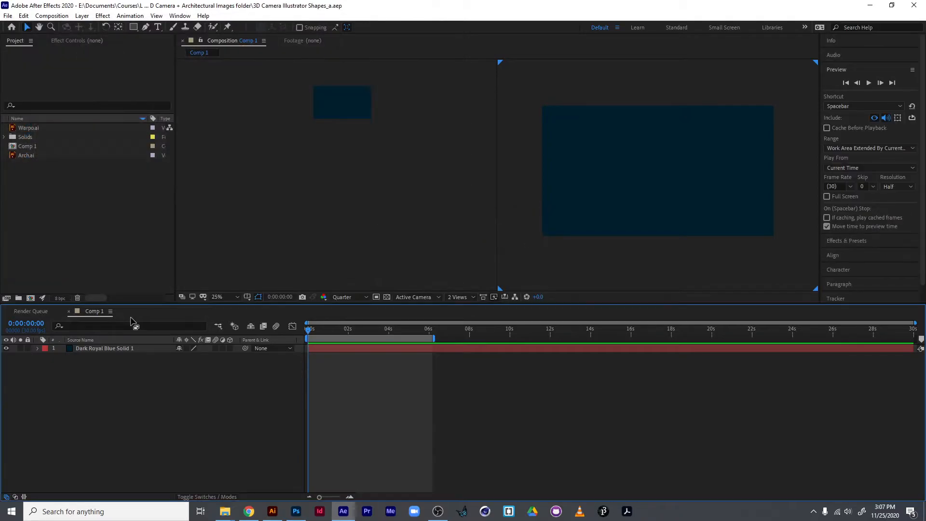
Step: Add Arch.ai to Comp 1 above the dark blue solid and set the viewer layout to 1 View
click(19, 155)
click(26, 128)
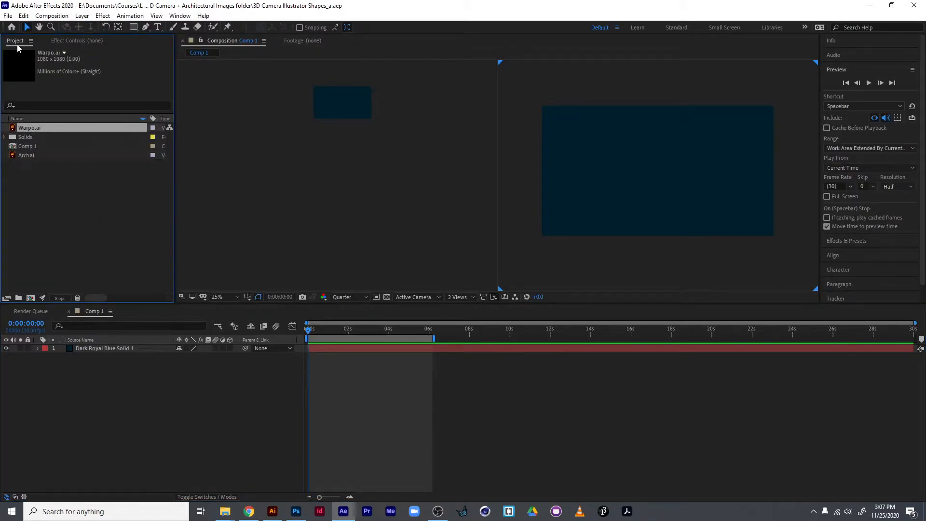
click(21, 155)
drag(32, 155, 112, 344)
click(456, 296)
click(462, 309)
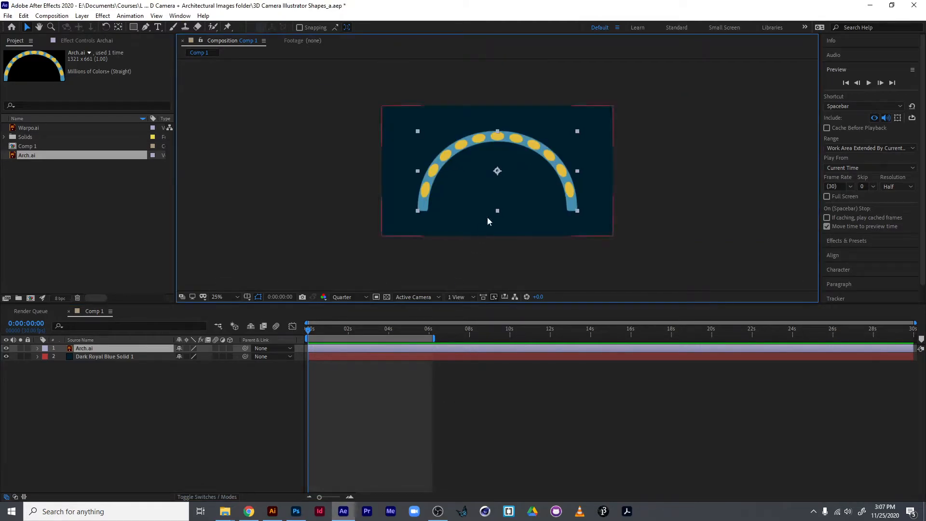
Step: Inspect the arch in the 2 Views - Horizontal layout, centring it in the Top view, and return to 1 View
click(464, 297)
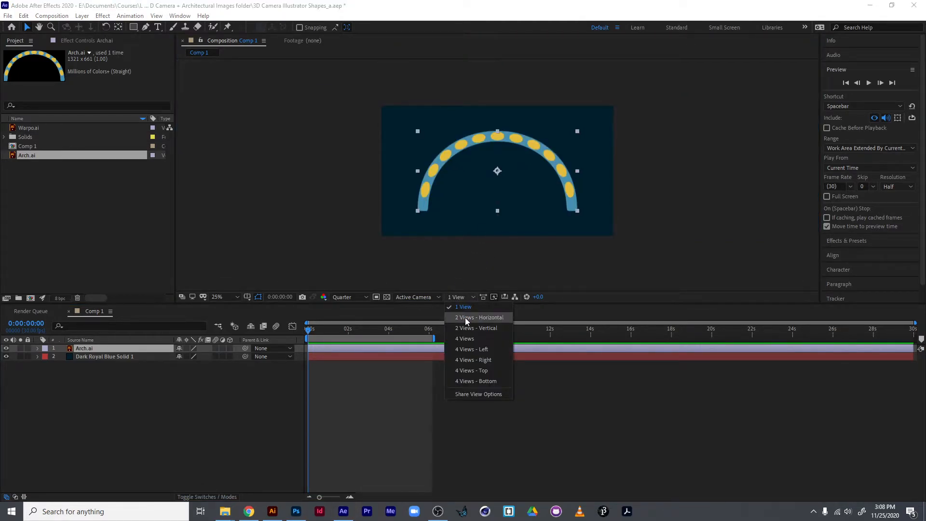
click(478, 317)
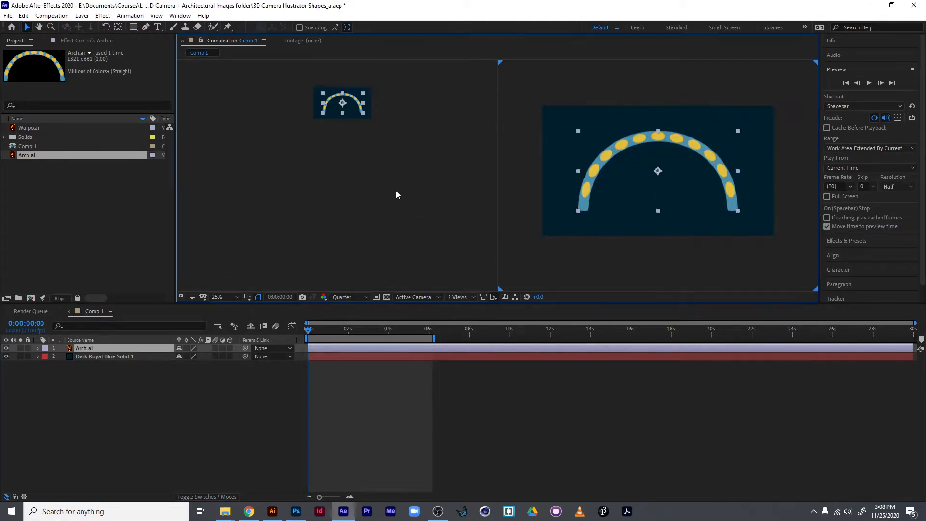
click(362, 139)
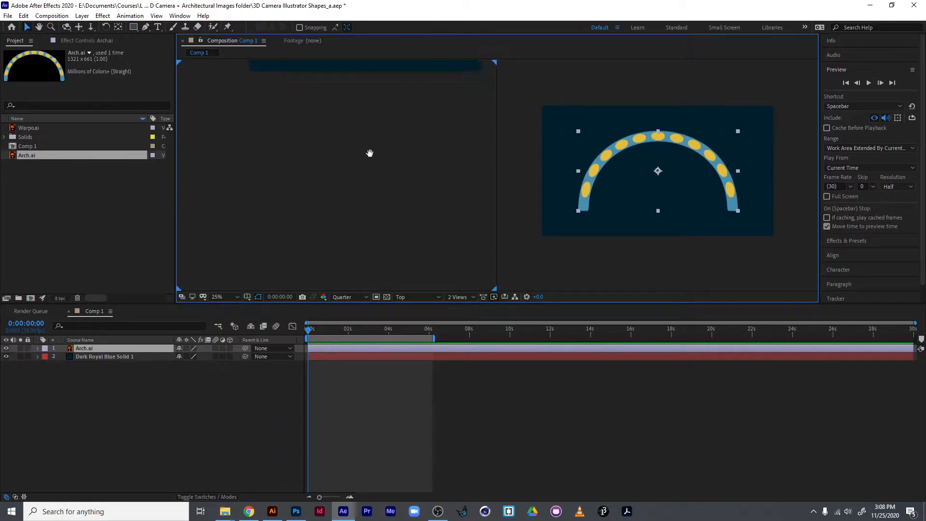
drag(392, 238, 387, 206)
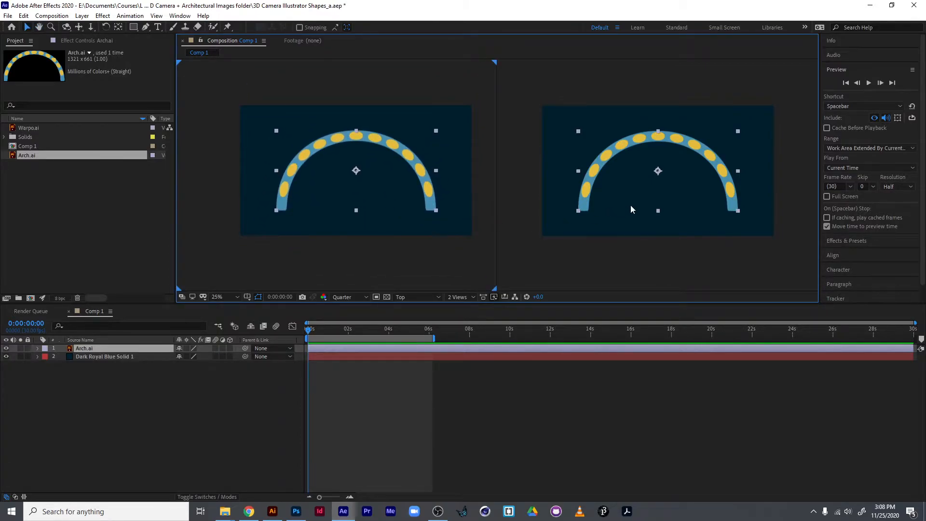
click(458, 297)
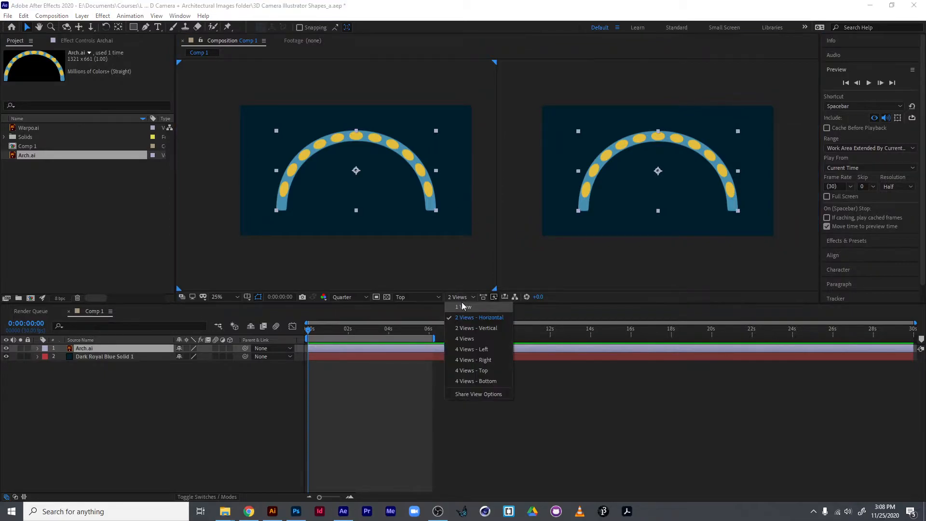
click(456, 304)
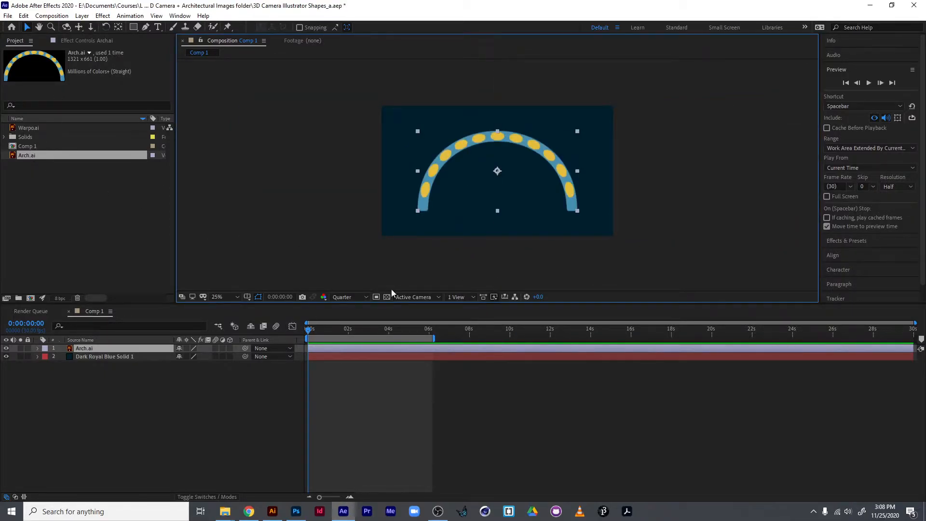
Step: Duplicate the Arch.ai layer
drag(340, 331, 288, 328)
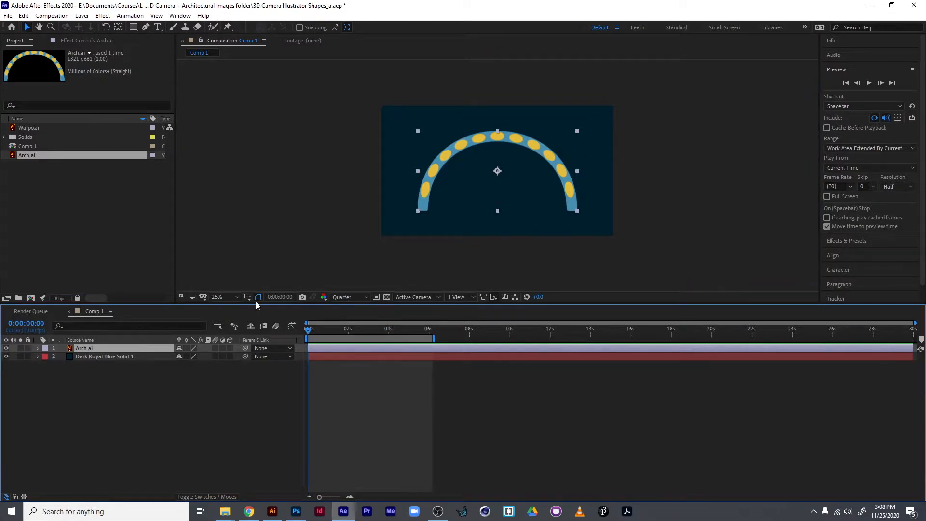
ctrl+click(108, 347)
click(110, 347)
key(ctrl+d)
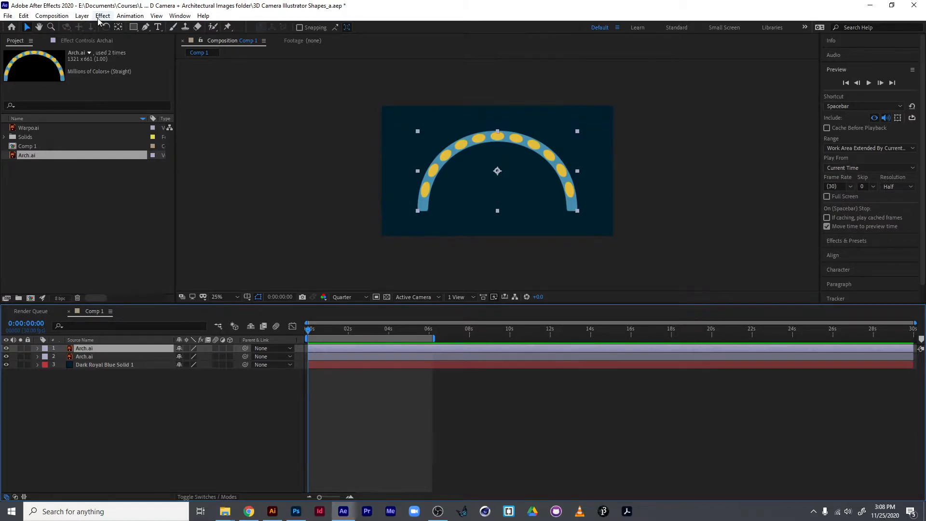
Step: Apply a Color Overlay layer style to the uppermost Arch.ai layer and set its blend mode to Subtract
click(82, 16)
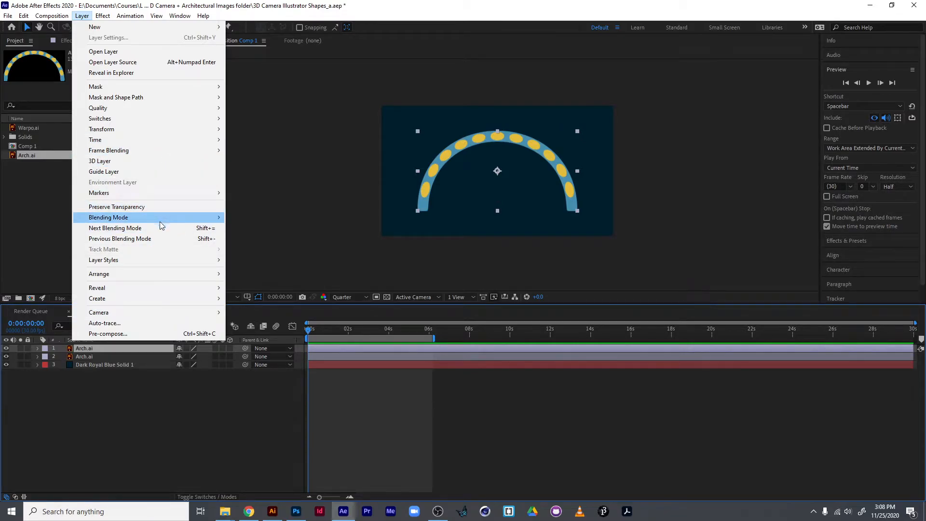
mouse_move(197, 262)
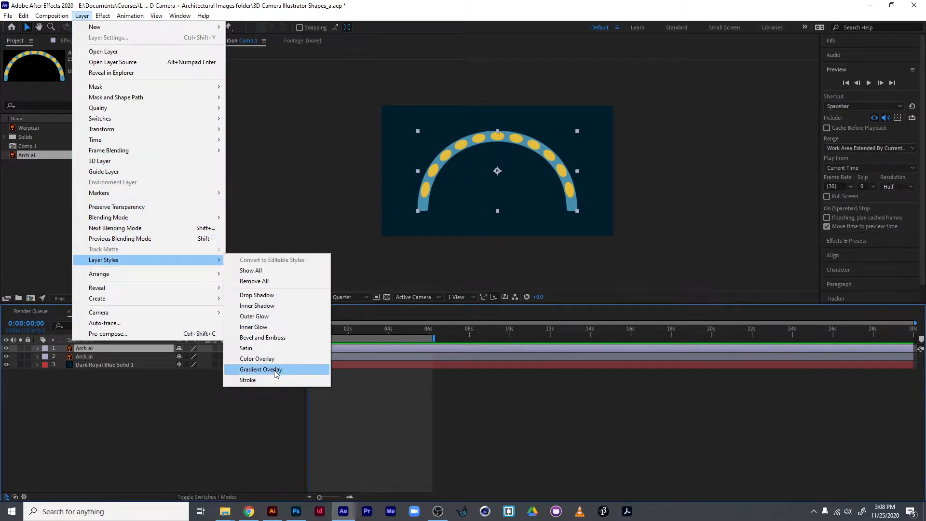
click(257, 359)
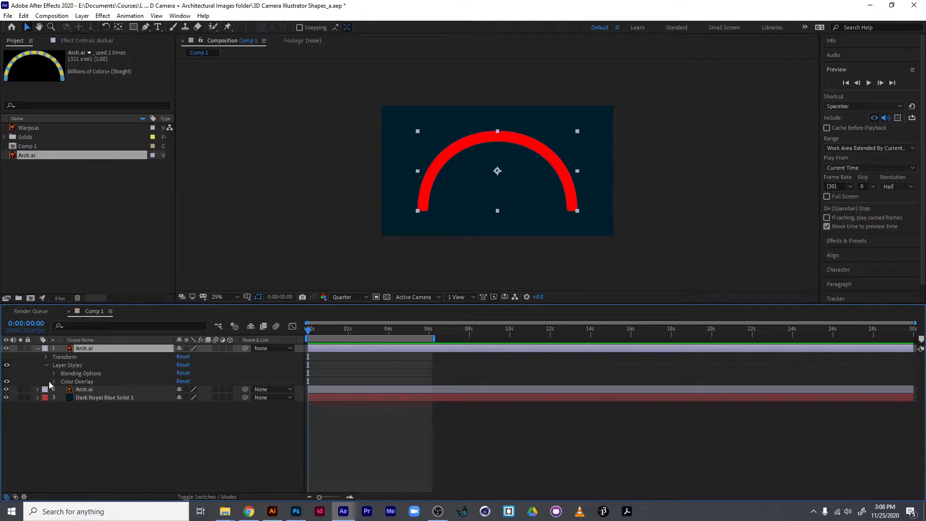
click(54, 382)
click(190, 390)
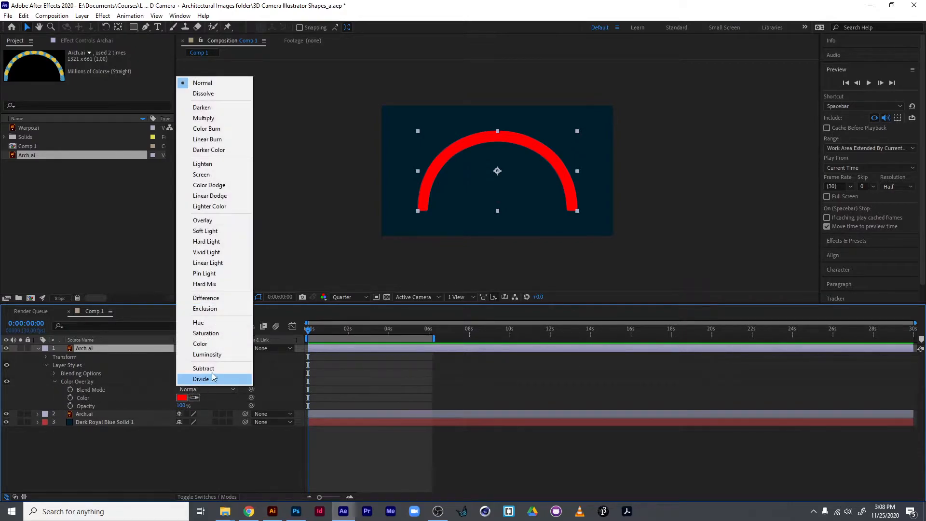
click(212, 368)
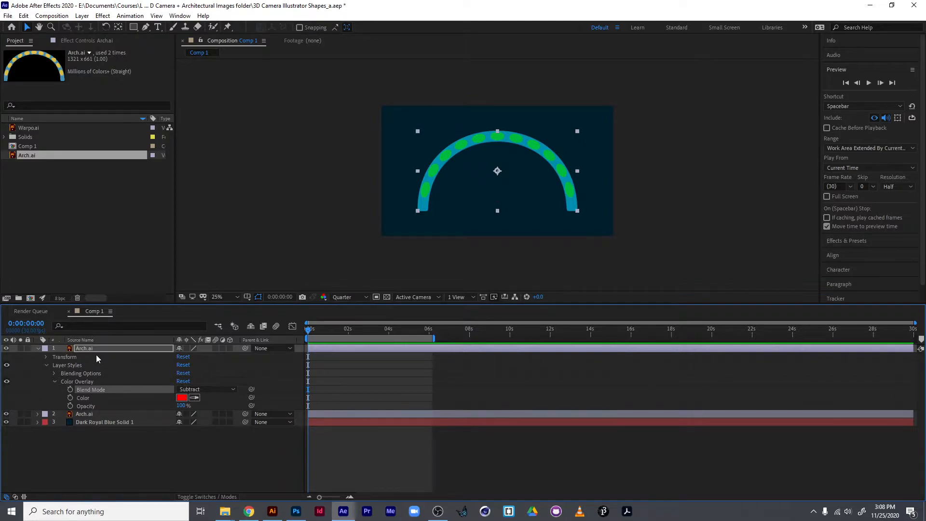
Step: Duplicate the overlaid arch, set layer 2's Color Overlay color to purple C000FF, and collapse that layer's properties
key(ctrl+d)
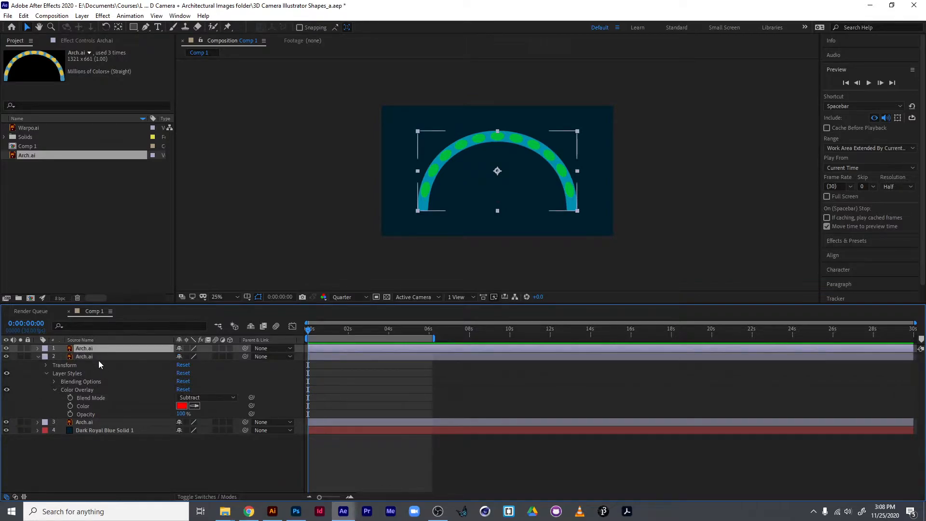
click(193, 399)
click(182, 405)
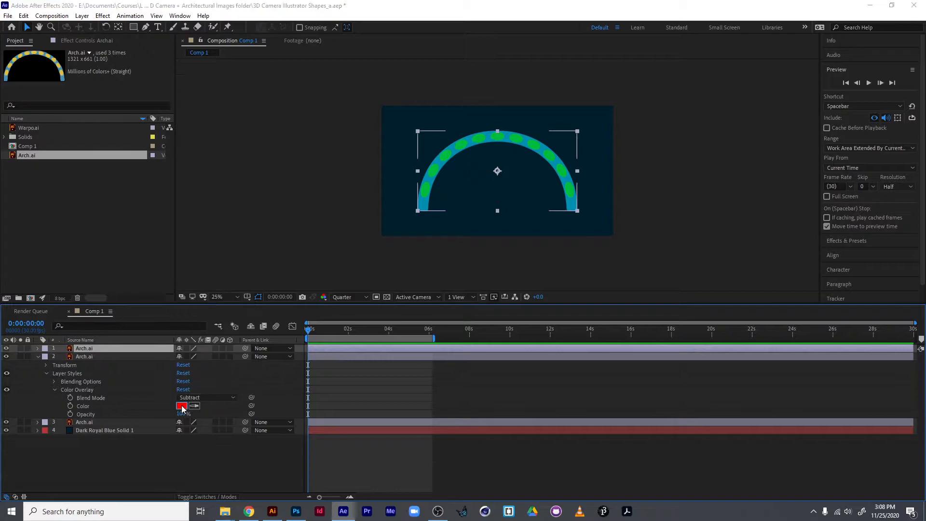
click(182, 406)
drag(290, 279, 289, 188)
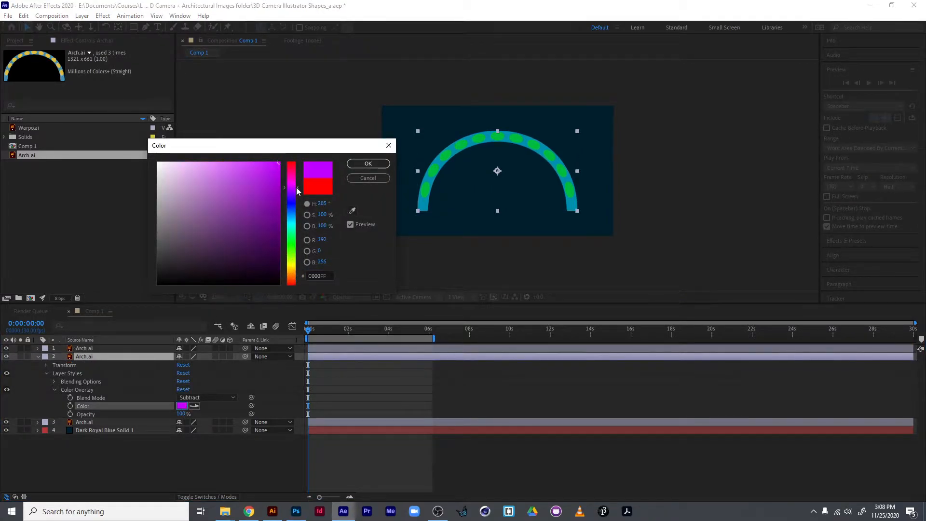
click(368, 163)
click(43, 357)
click(38, 357)
click(38, 357)
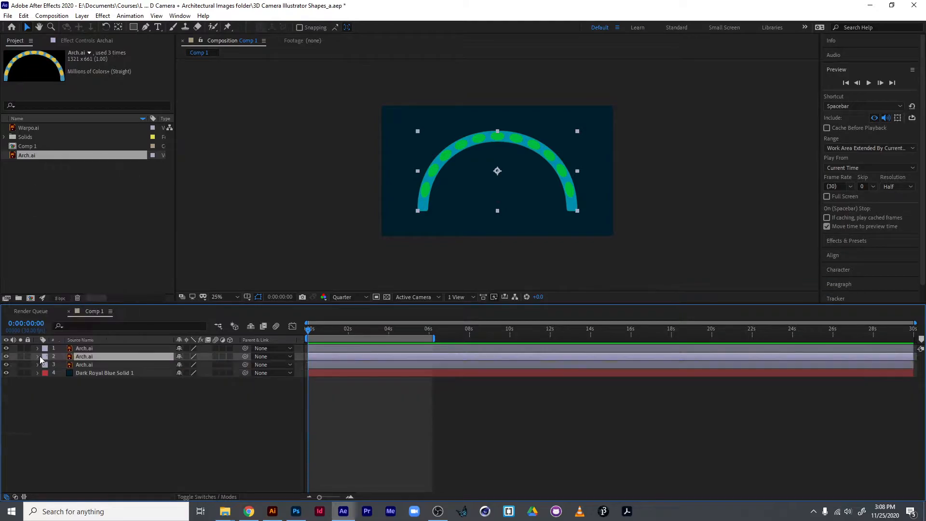
Step: Toggle the visibility of the upper two arch layers to compare their colors, leaving both visible
click(6, 350)
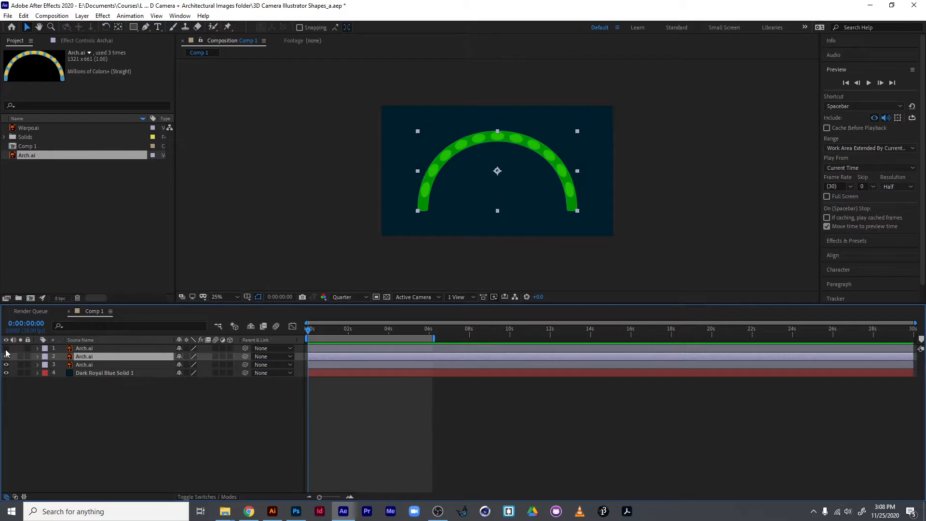
click(7, 356)
click(6, 357)
click(7, 348)
Step: Rename the lowest Arch.ai layer as "Arch One"
click(89, 348)
click(90, 356)
click(87, 364)
key(Return)
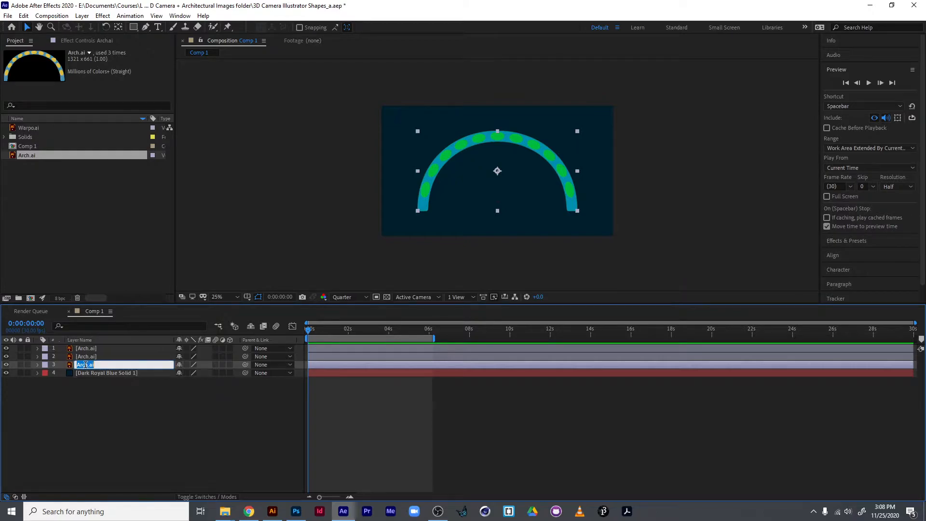
text(Arch One)
key(Return)
Step: Rename the middle arch layer as "Arch Two" and the uppermost as "Arch Three"
click(87, 358)
key(Return)
text(Arch Two)
key(Return)
click(87, 348)
key(Return)
text(Arch Three)
key(Return)
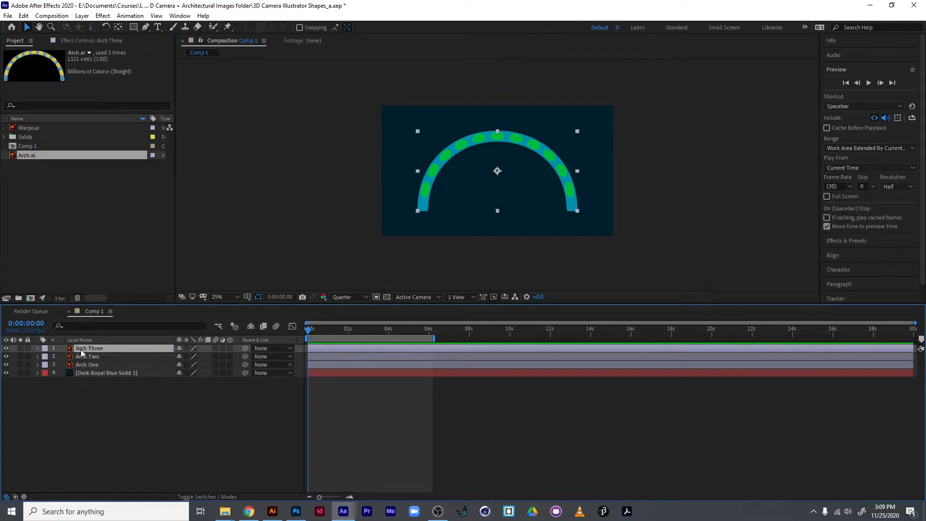
Step: Hide the Arch Two and Arch Three layers, keeping the playhead at the first frame
click(313, 332)
drag(325, 333, 303, 345)
drag(6, 358, 6, 348)
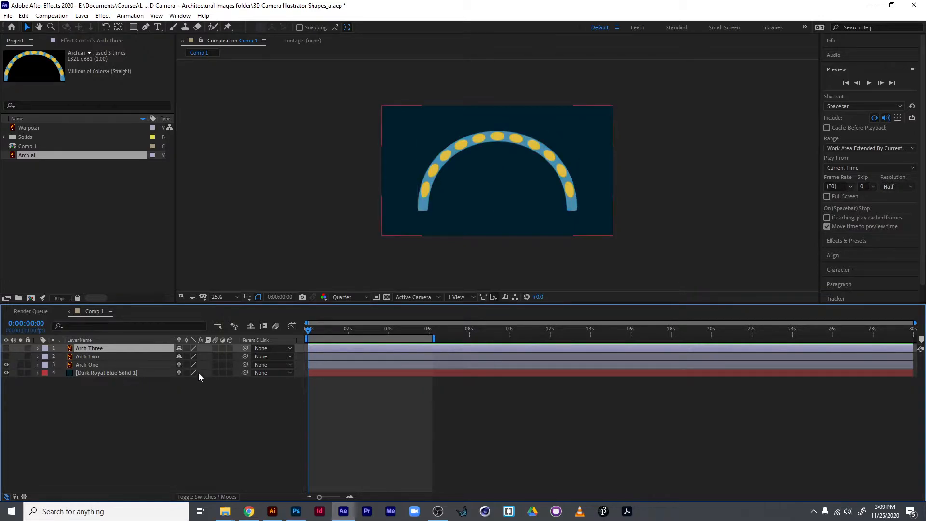
Step: Make Arch One a 3D layer and select it in the viewer
click(228, 365)
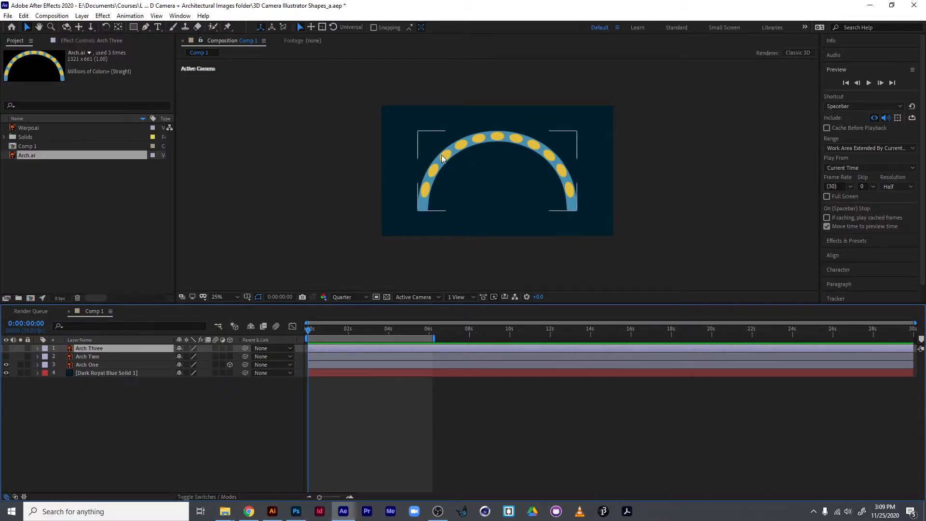
click(515, 144)
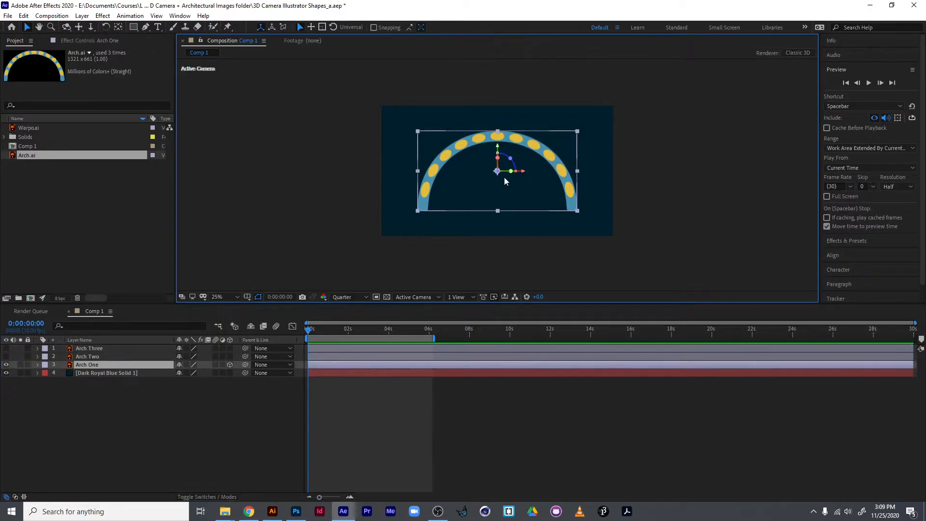
Step: Split the composition viewer into 2 Views side by side, and make Arch Two visible as a 3D layer
click(452, 296)
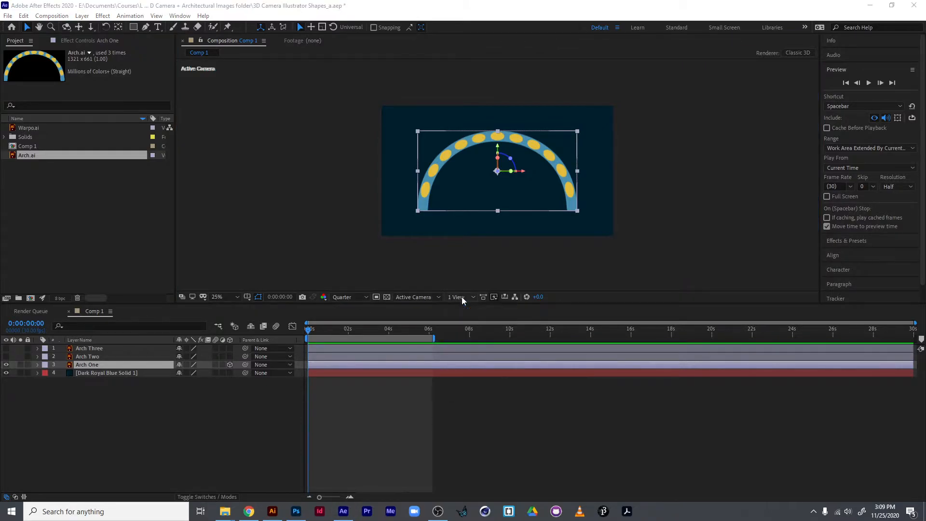
click(471, 317)
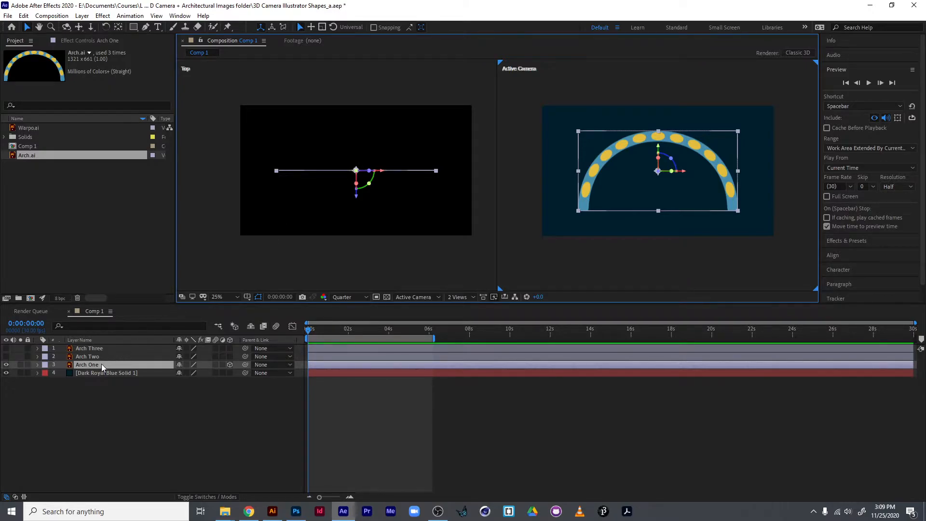
click(6, 357)
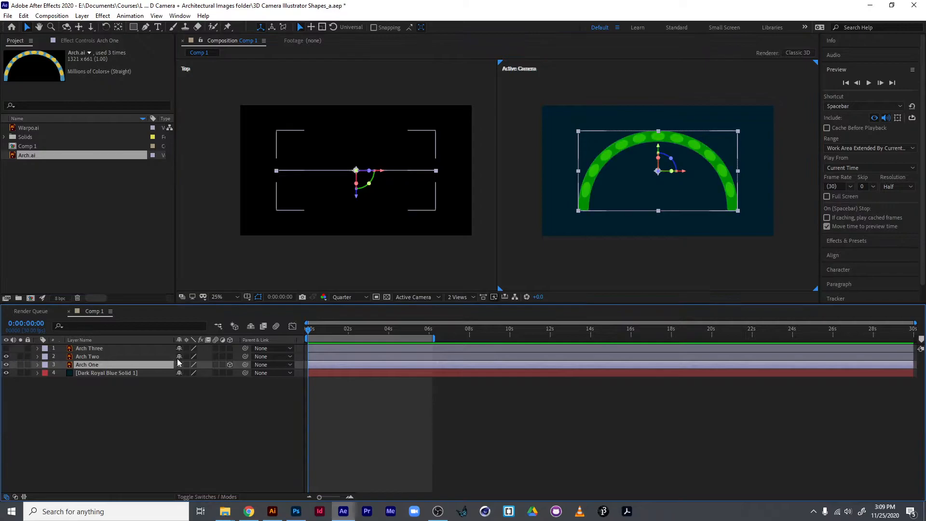
click(229, 356)
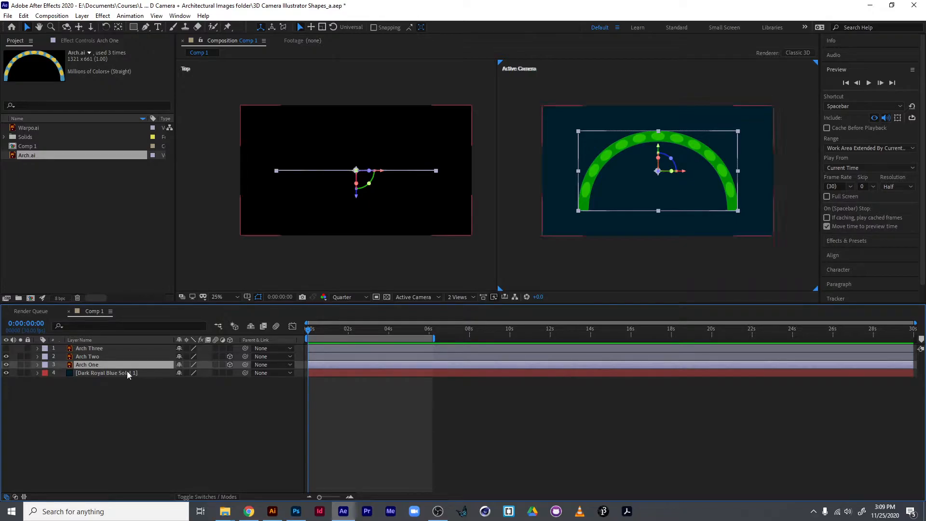
Step: Bring Arch One toward the camera to a Z position of about -176, and stack Arch Two beneath it in the layer order
drag(355, 198, 362, 233)
key(ctrl+z)
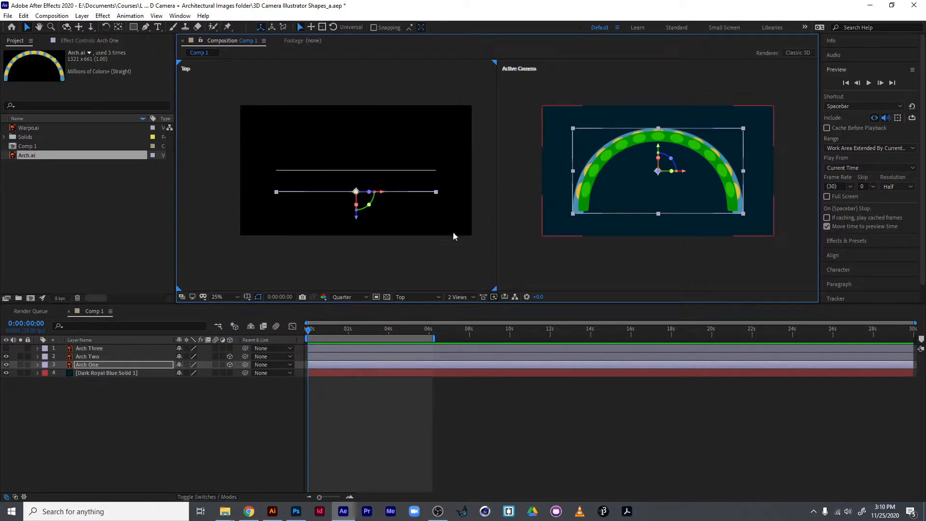
click(92, 359)
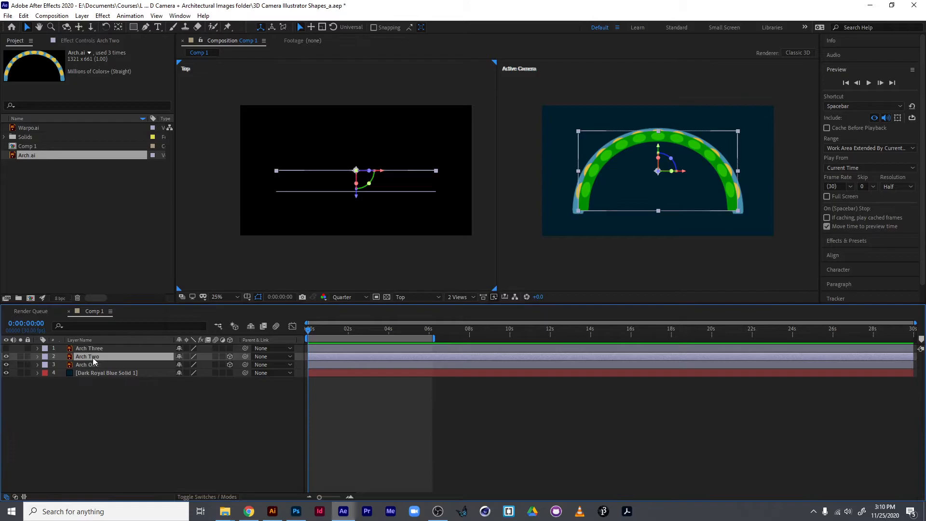
drag(93, 359, 99, 369)
click(99, 372)
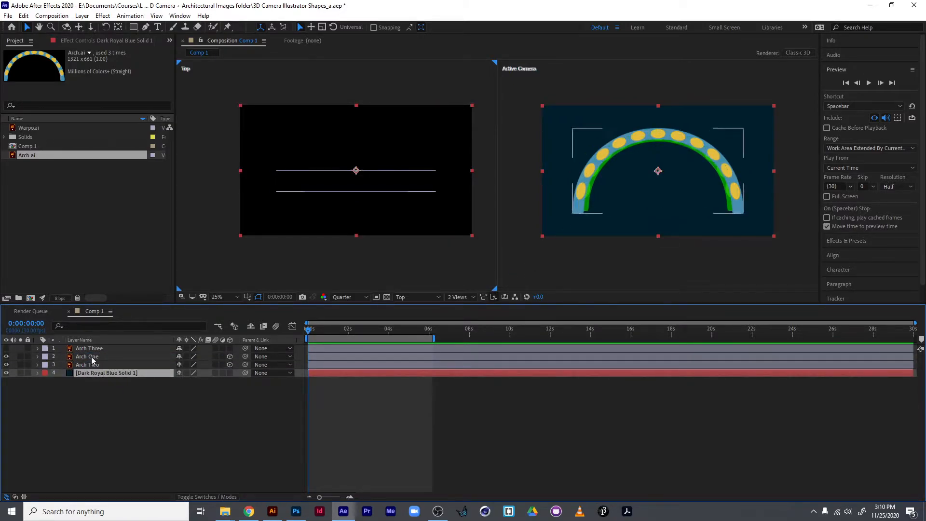
Step: Place Arch Three beneath Arch Two in the layer order, and make it a visible 3D layer
drag(93, 348, 140, 368)
click(230, 365)
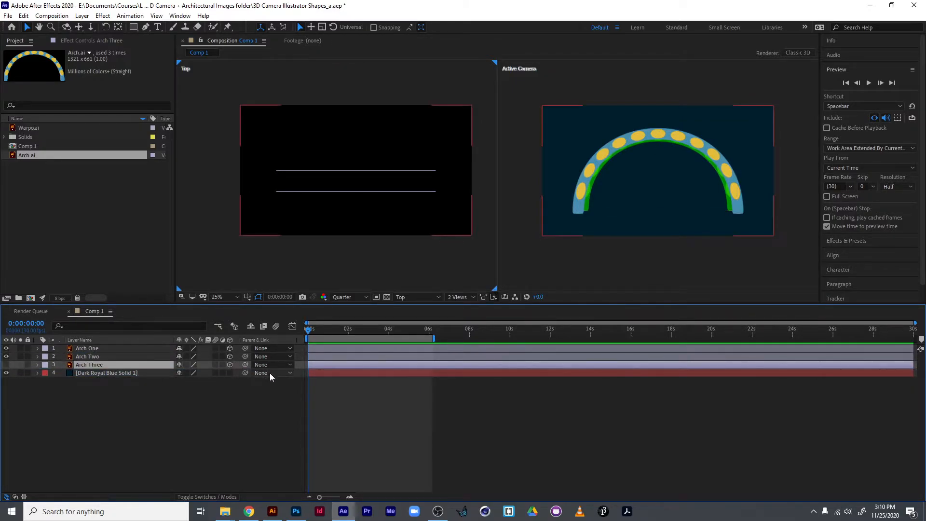
click(143, 398)
click(126, 366)
click(6, 365)
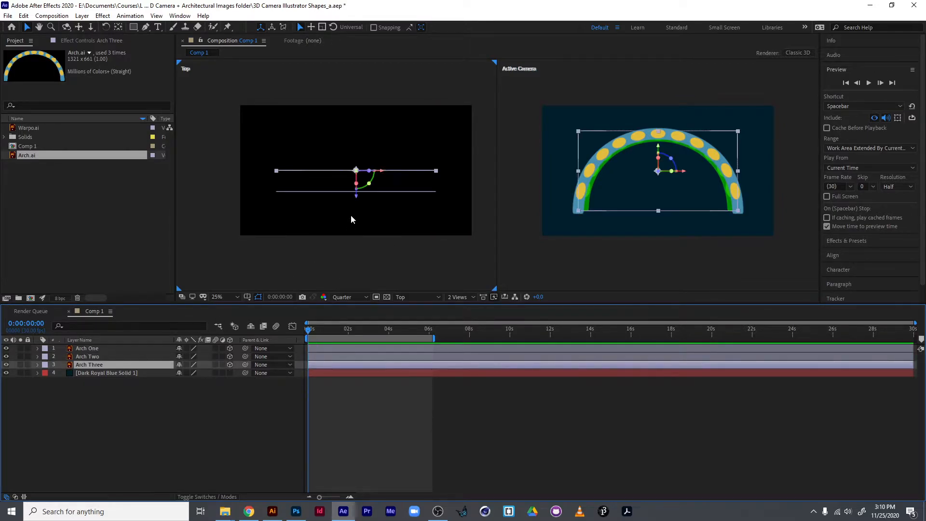
Step: Push Arch Three away from the camera in the Top view, and position Arch Two about midway in depth between the other arches
mouse_move(356, 202)
mouse_down()
mouse_move(351, 151)
mouse_move(355, 192)
mouse_up()
click(349, 171)
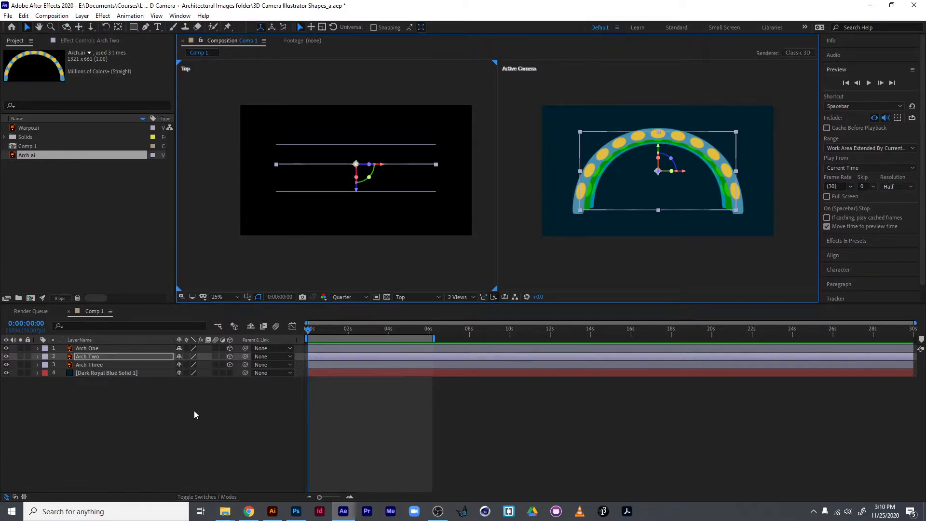
click(133, 390)
click(107, 374)
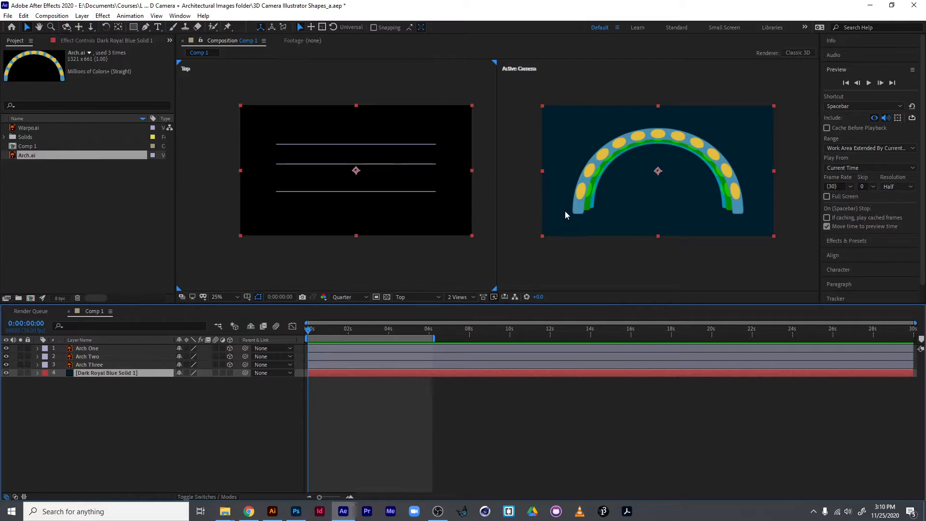
click(338, 167)
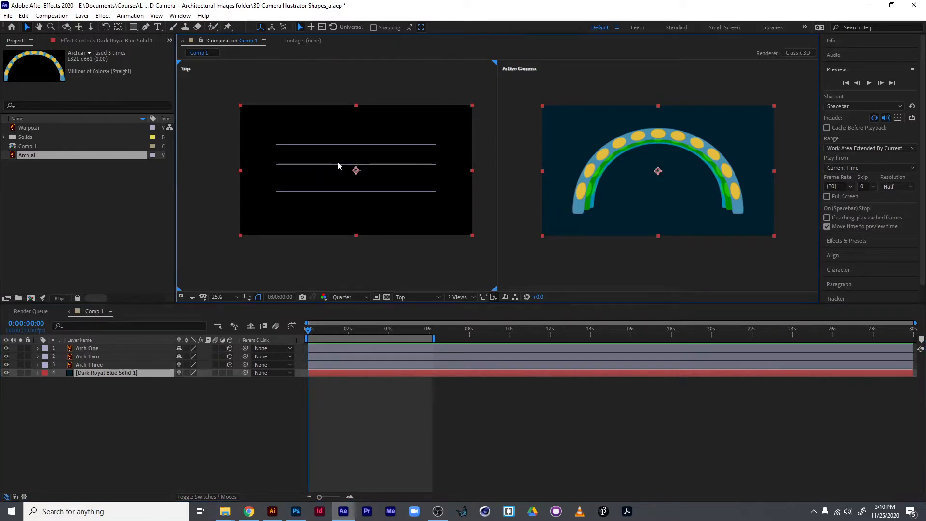
click(375, 164)
drag(358, 192, 360, 193)
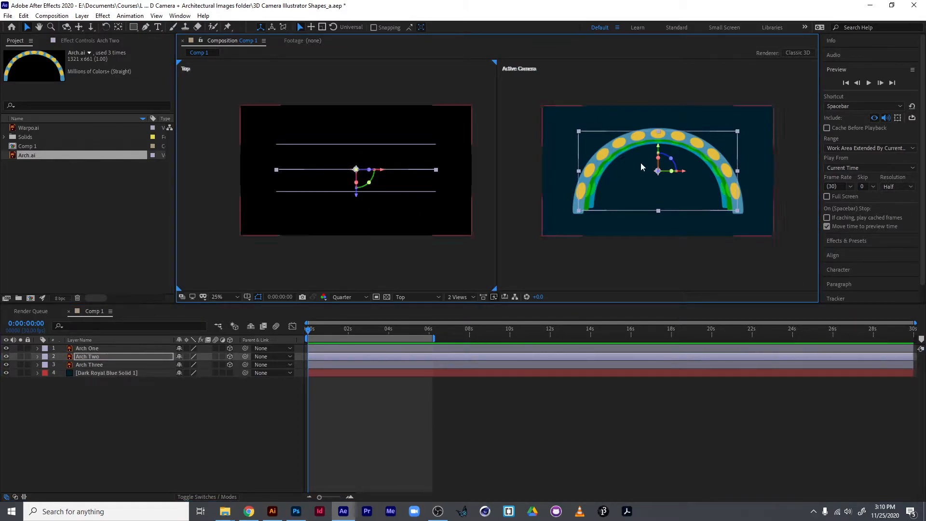
Step: Examine Arch One's 3D axis gizmo up close in the Top view, and review the Orbit and Pan camera tool variants
click(102, 348)
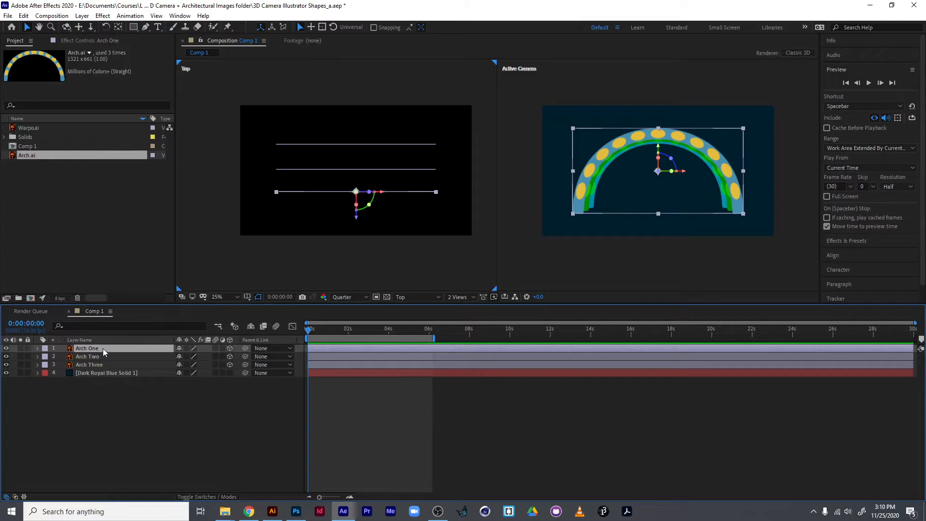
scroll(362, 207, up, 4)
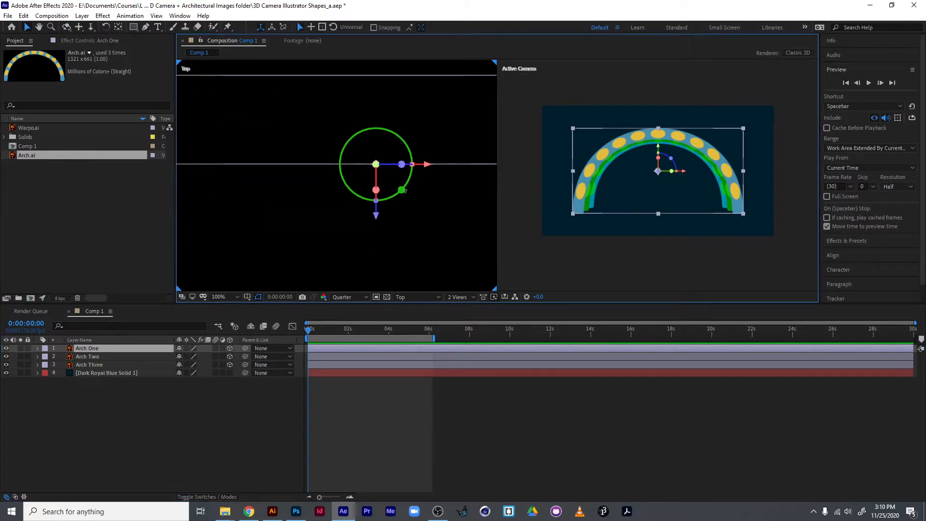
drag(402, 193, 376, 194)
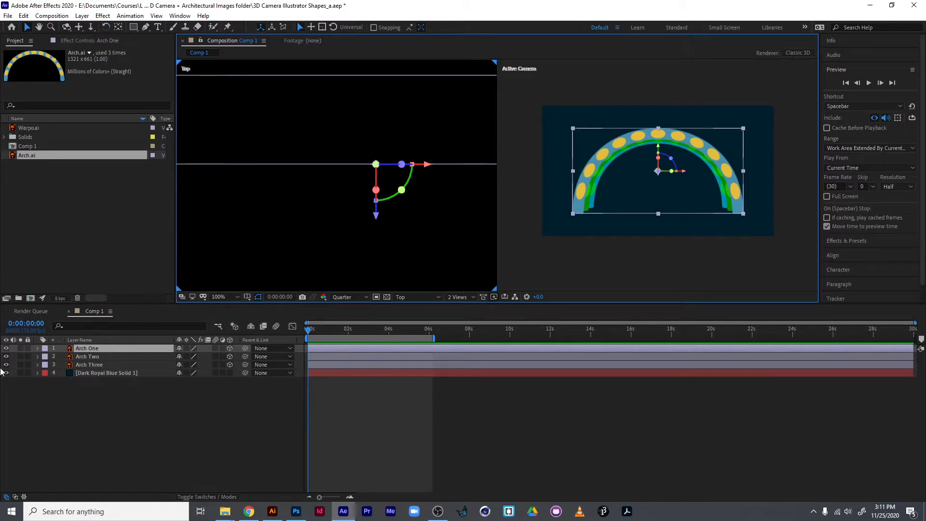
click(66, 28)
click(63, 29)
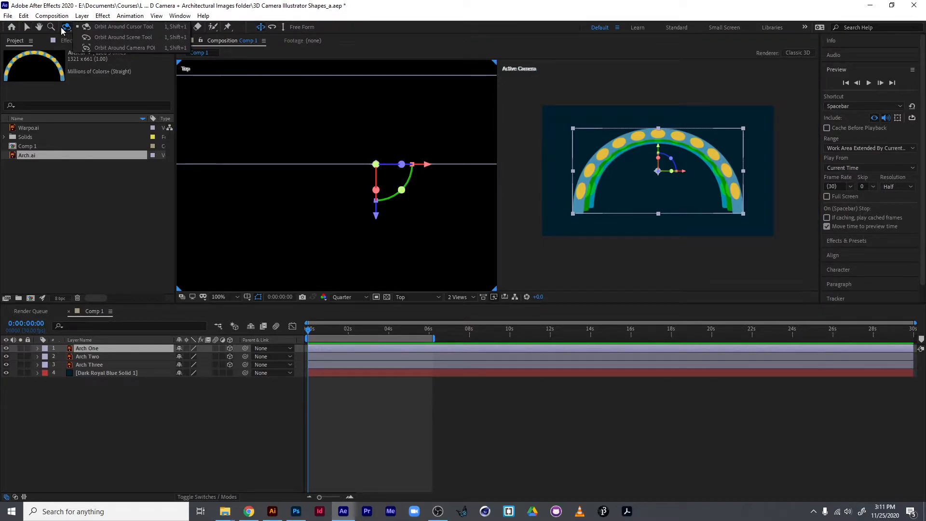
click(79, 28)
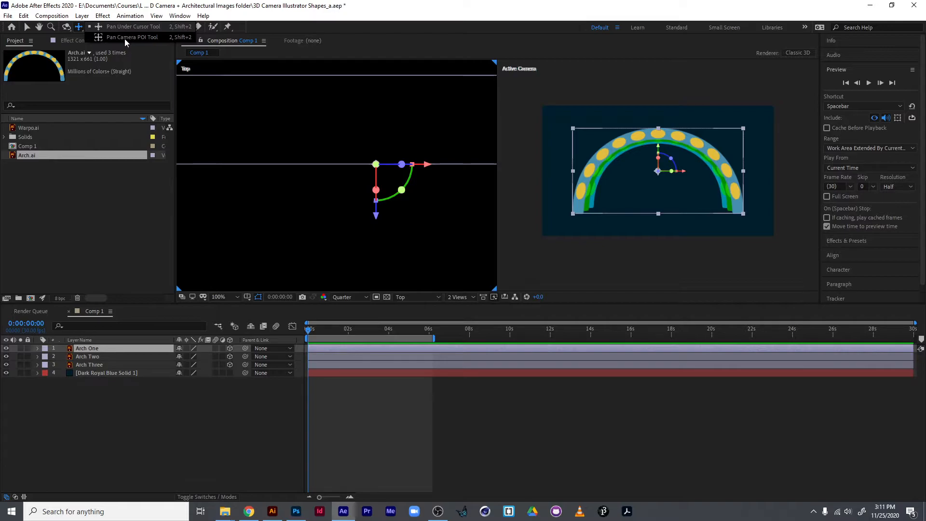
click(120, 416)
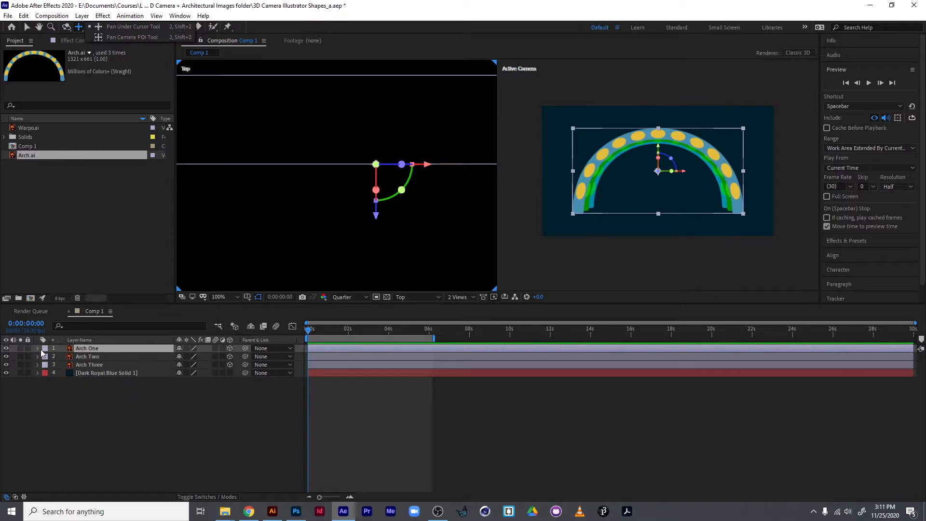
Step: Shift Arch One's anchor point to the arch's base at Y 657.5, and set its Position Y to 861
click(38, 347)
click(38, 348)
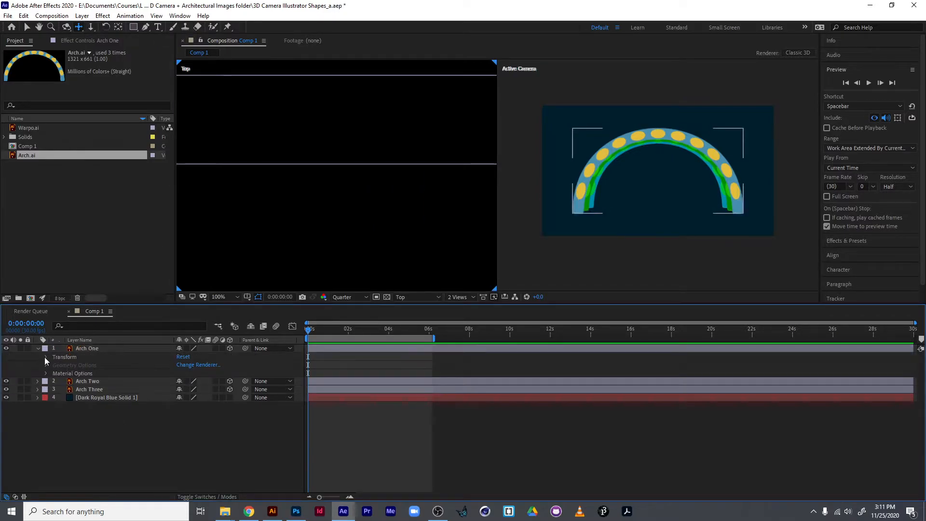
click(46, 357)
click(77, 365)
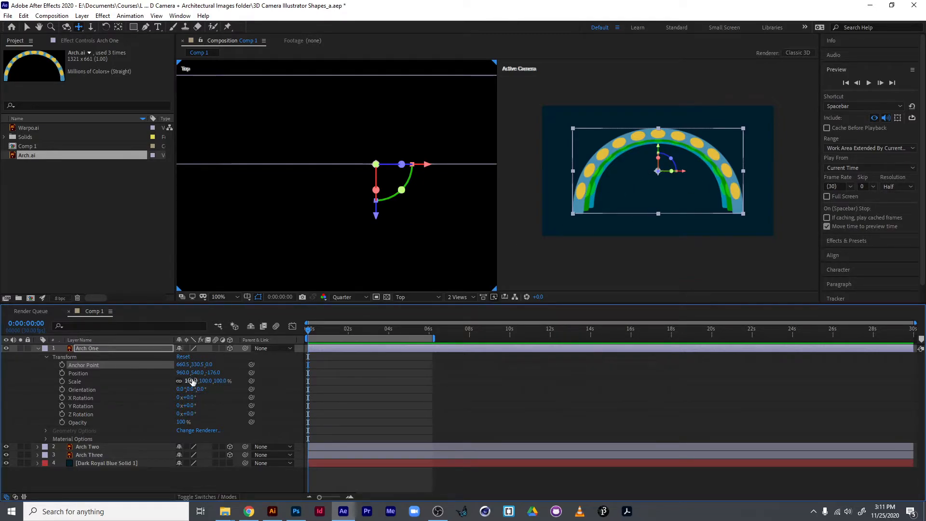
drag(182, 365, 378, 345)
key(ctrl+z)
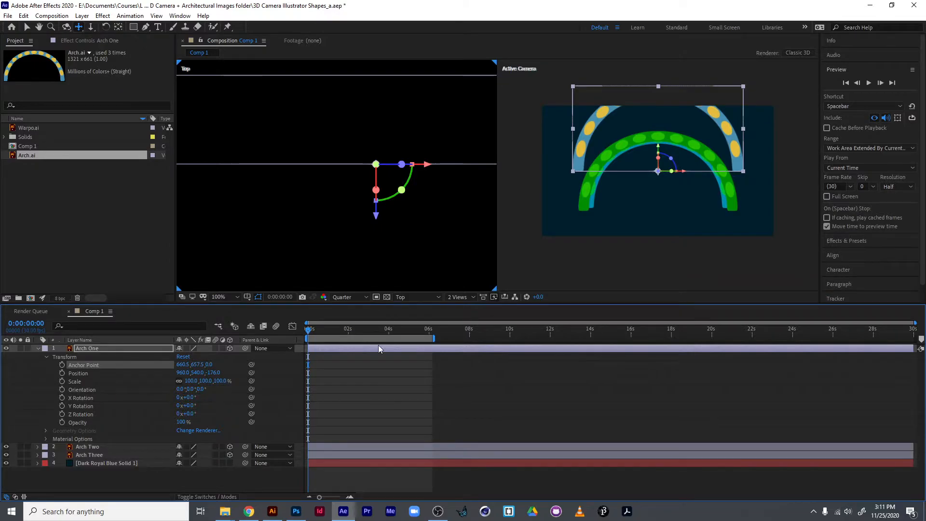
drag(197, 372, 375, 352)
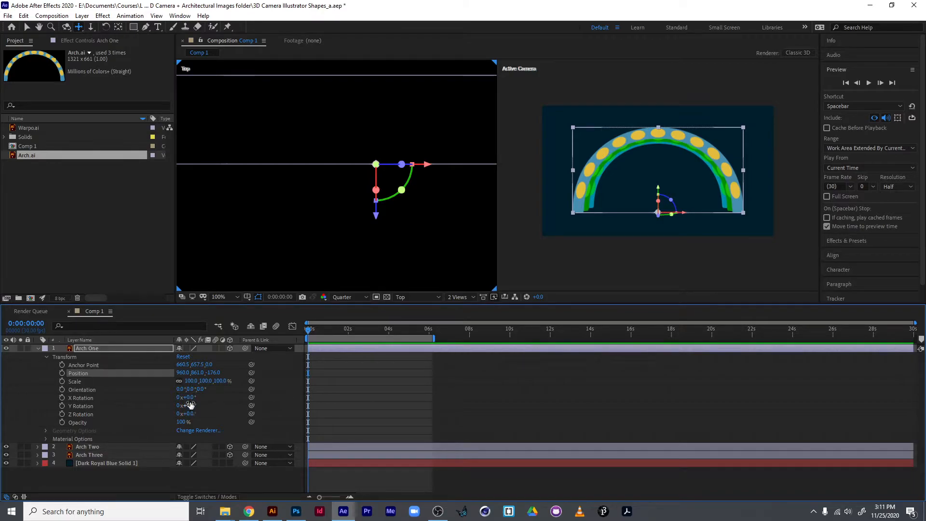
Step: Tilt Arch One to an X Rotation of -1° and collapse its properties
mouse_move(189, 397)
mouse_down()
mouse_move(247, 391)
mouse_move(181, 397)
mouse_move(189, 398)
mouse_up()
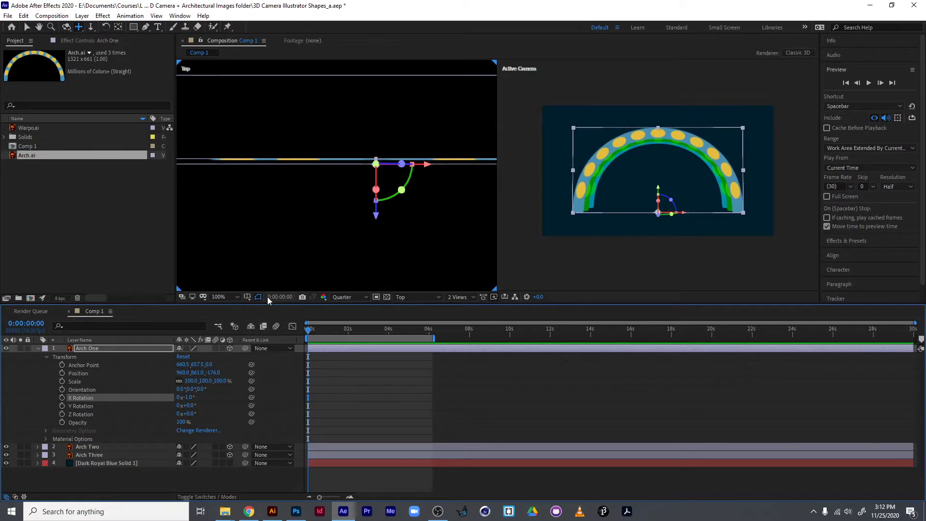
click(38, 348)
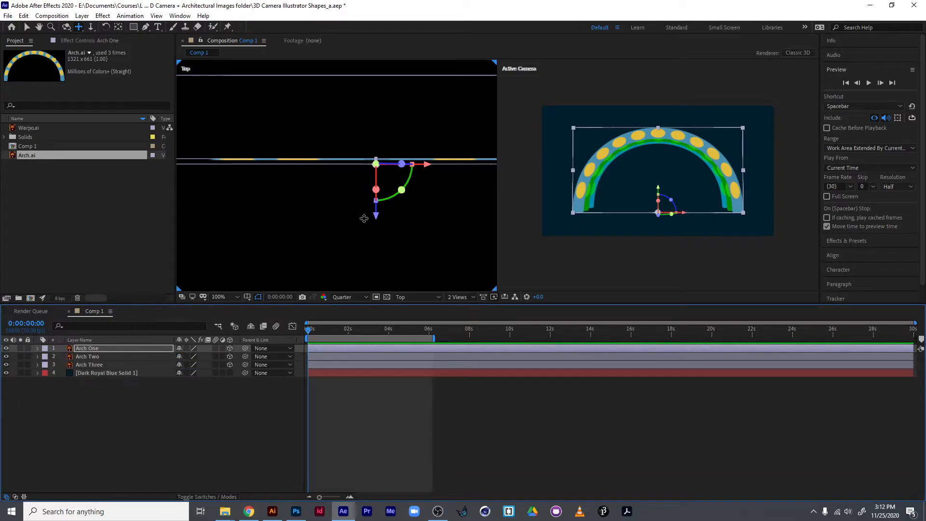
Step: Move Arch One closer to the camera along its Z axis in the Top view
key(Up)
key(Up)
key(Up)
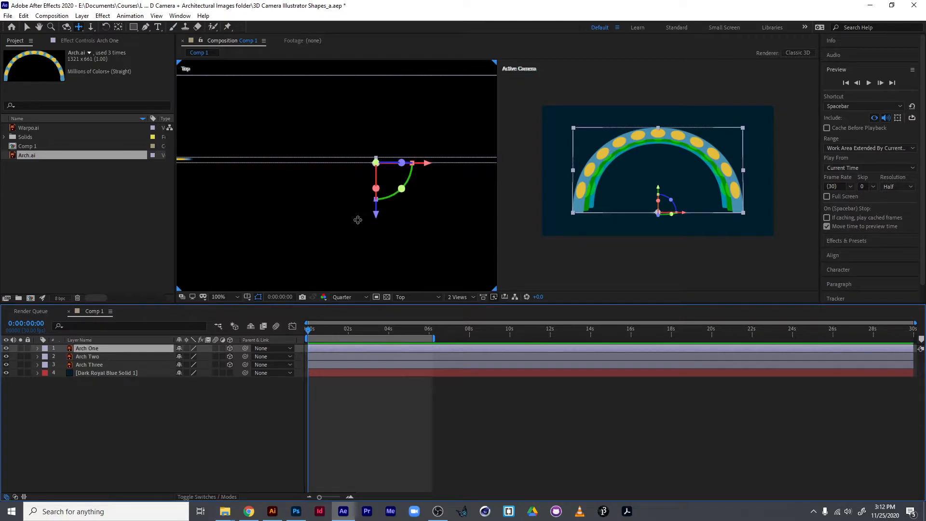
click(126, 225)
key(v)
scroll(368, 172, down, 4)
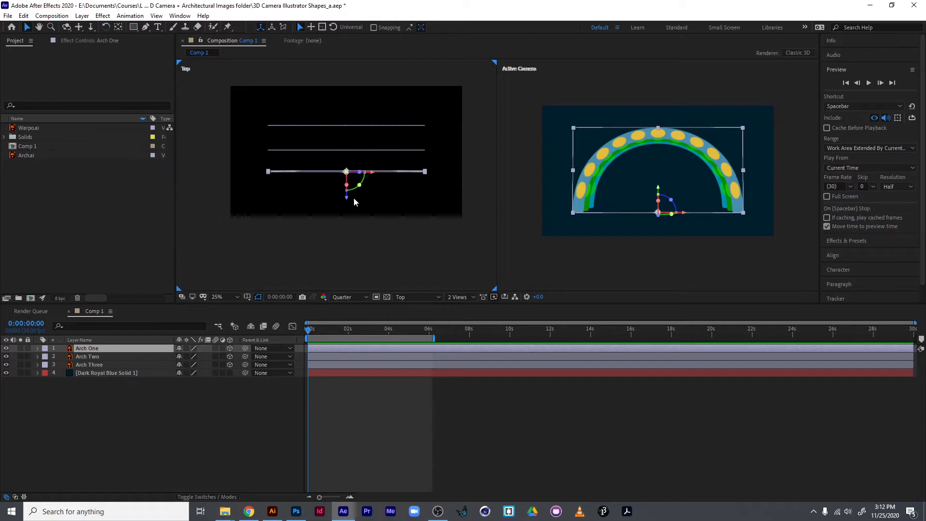
drag(349, 202, 352, 229)
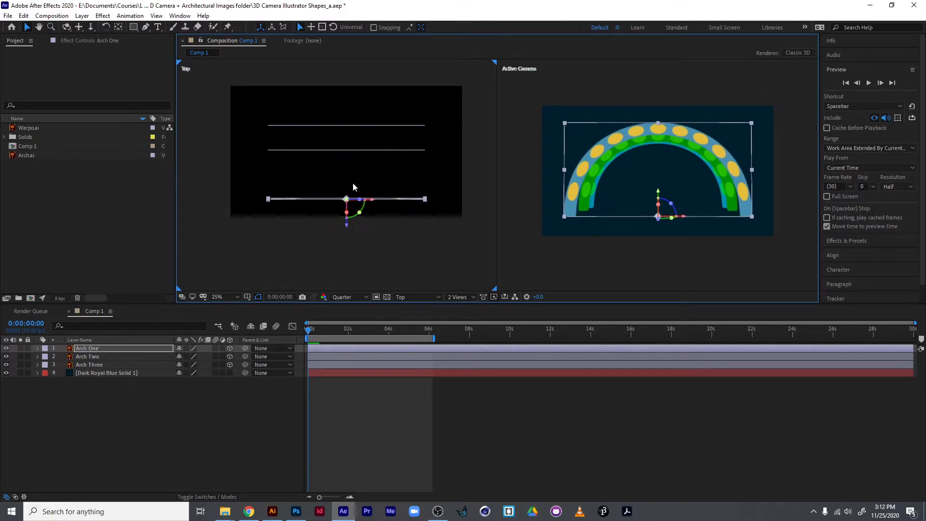
Step: Bring Arch Two and Arch Three closer to the camera in the Top view, keeping them spaced behind Arch One
click(362, 151)
drag(346, 176, 346, 204)
click(370, 126)
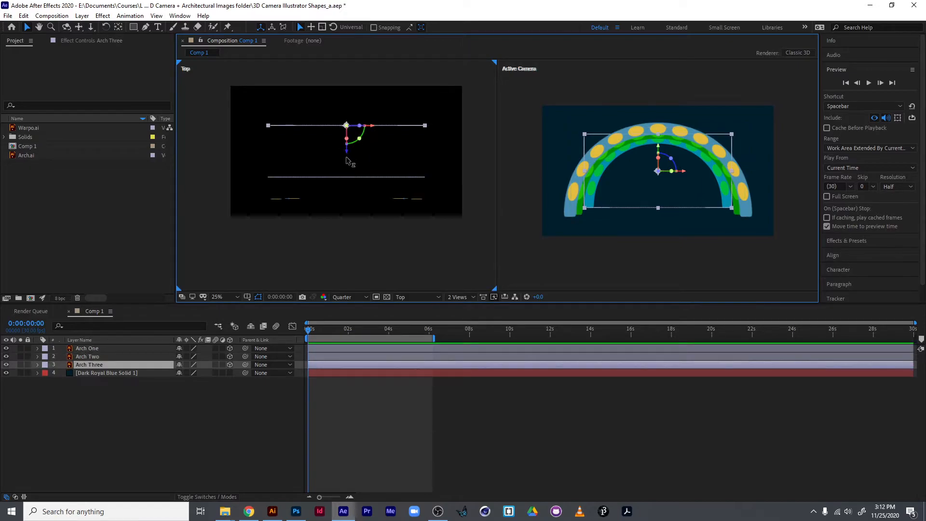
drag(346, 159, 347, 178)
Step: Reset Arch One's X Rotation to 0° and collapse its rotation properties
click(400, 200)
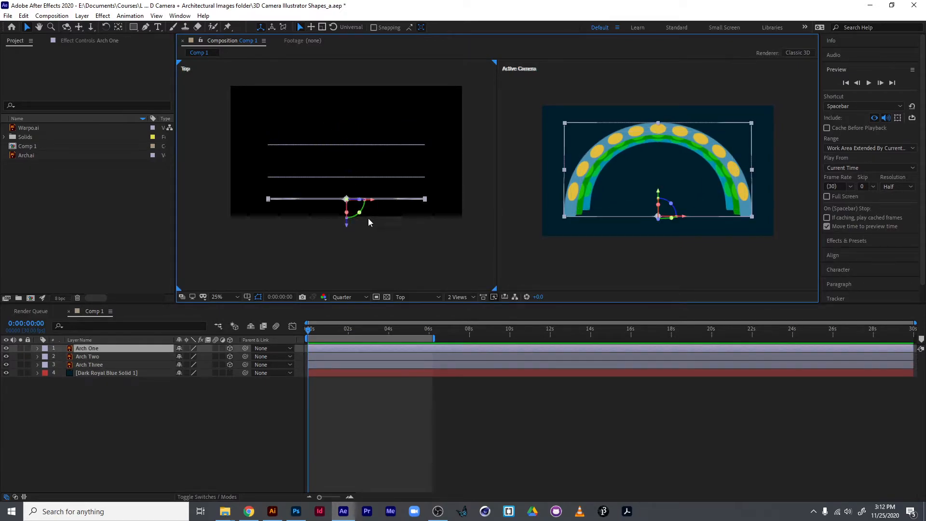
key(r)
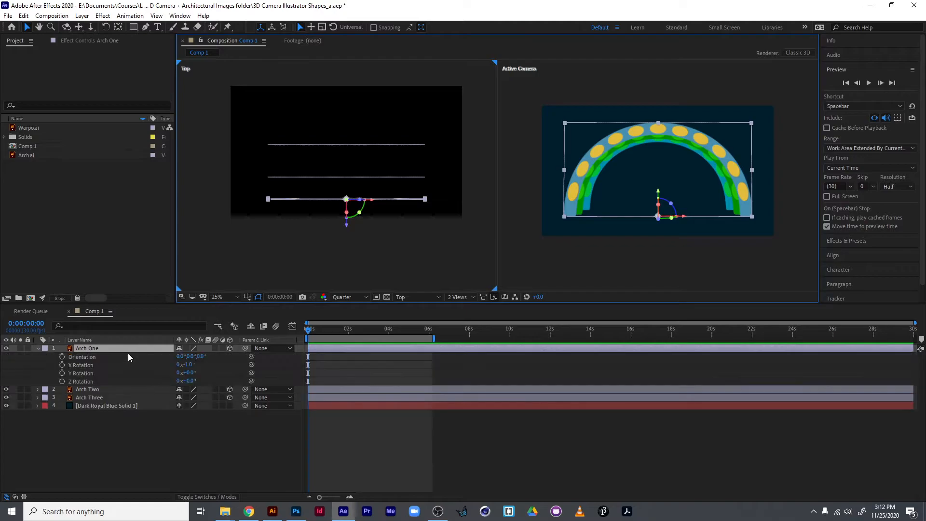
key(ctrl+z)
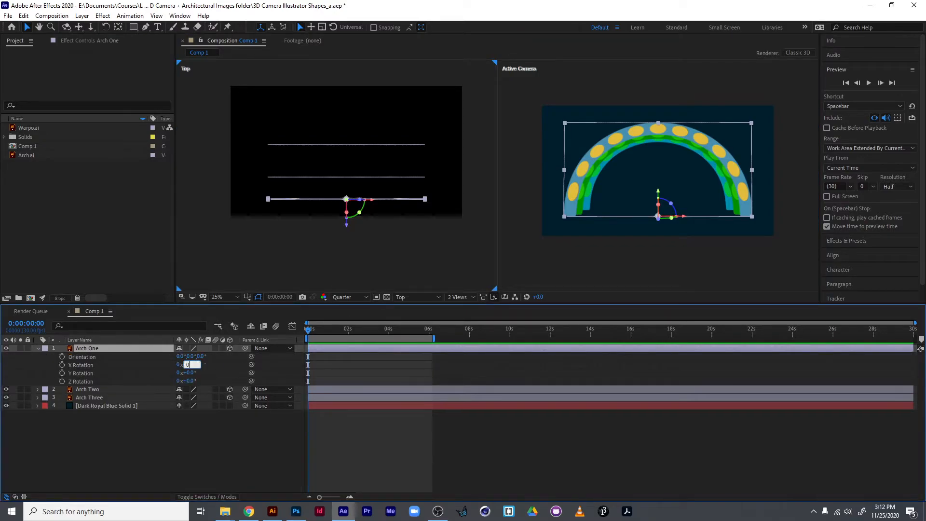
click(426, 233)
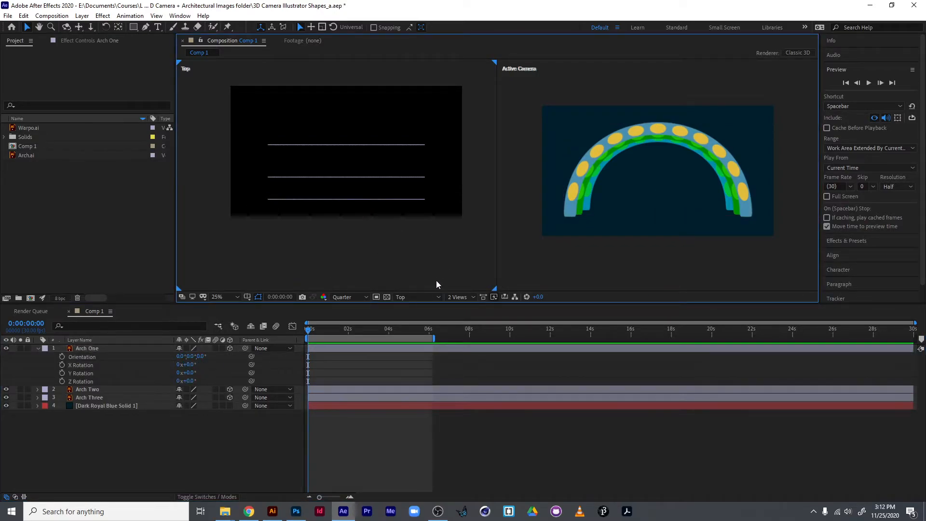
click(38, 348)
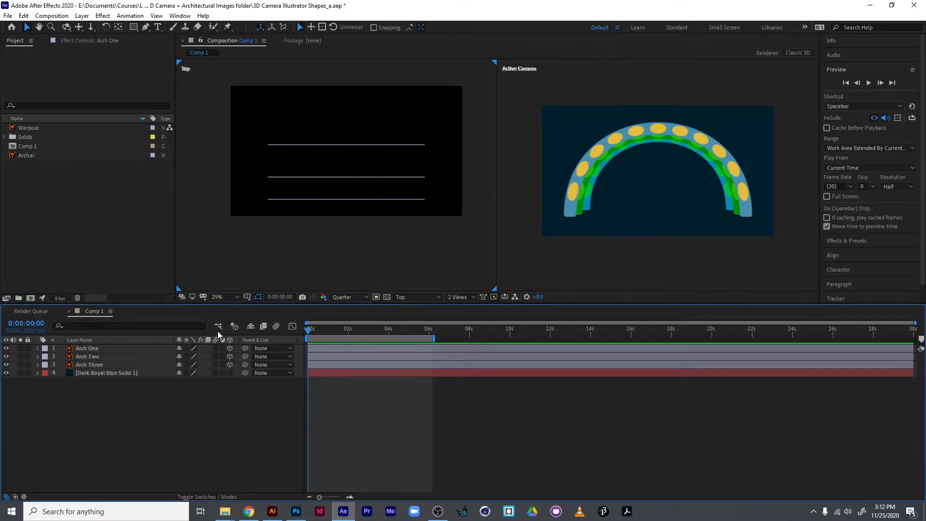
Step: Add a one-node camera to the composition with depth of field disabled
right_click(235, 412)
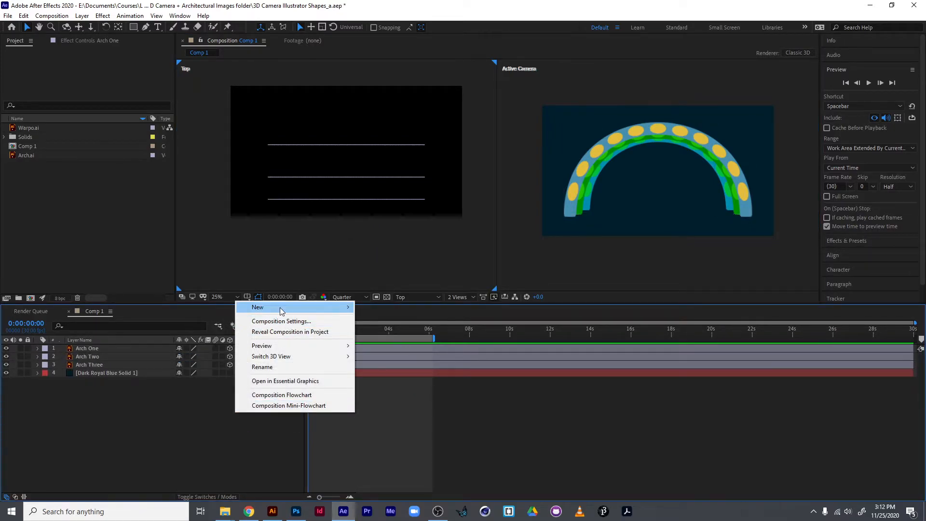
mouse_move(281, 308)
click(394, 348)
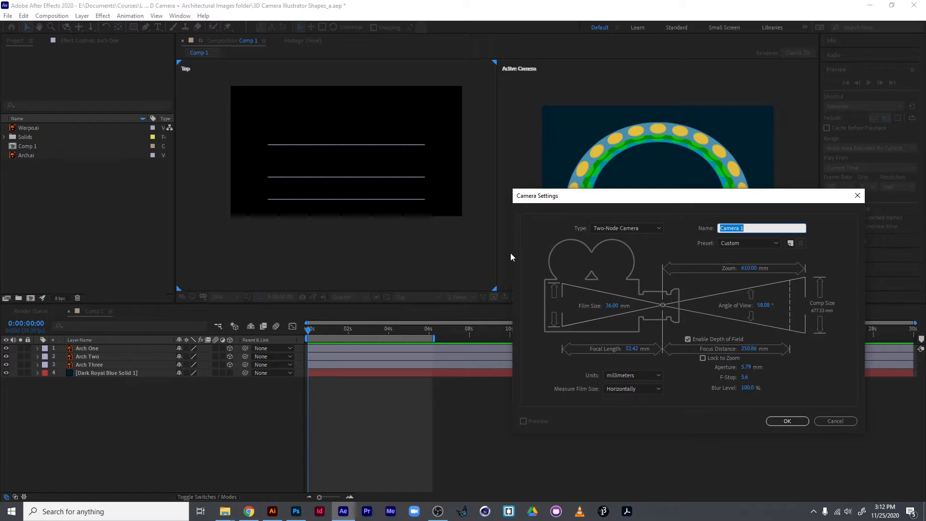
click(621, 229)
click(622, 237)
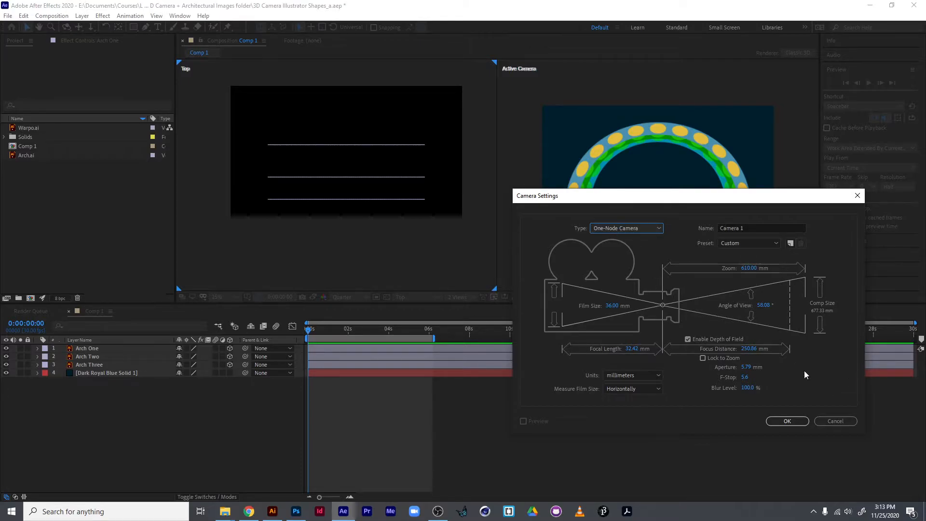
click(729, 340)
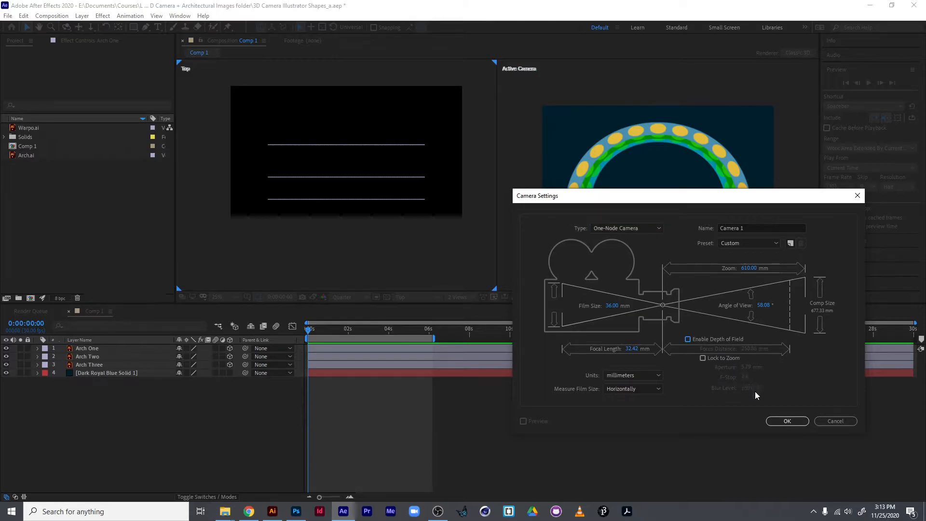
click(786, 421)
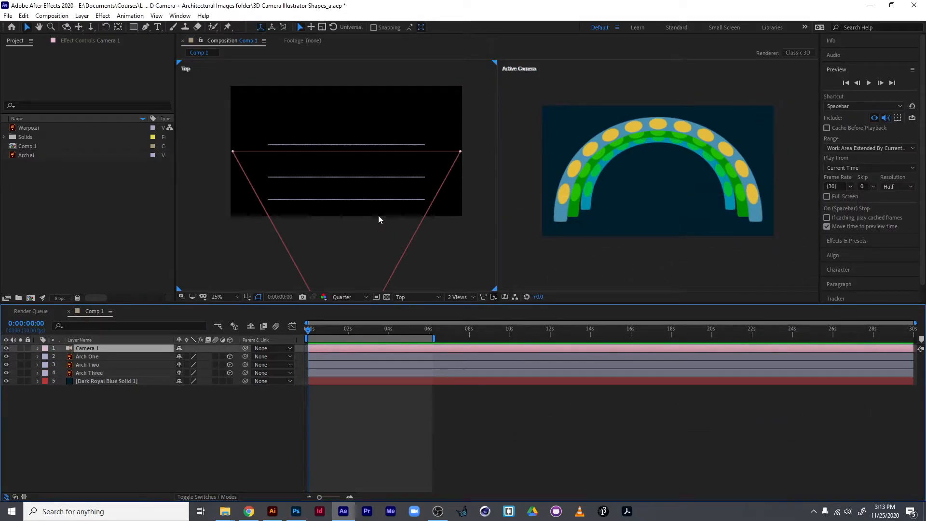
Step: Pull Camera 1 back in the Top view, then keyframe its Position from Z -1915.9 at the start to Z -32.1 at 4 seconds
key(comma)
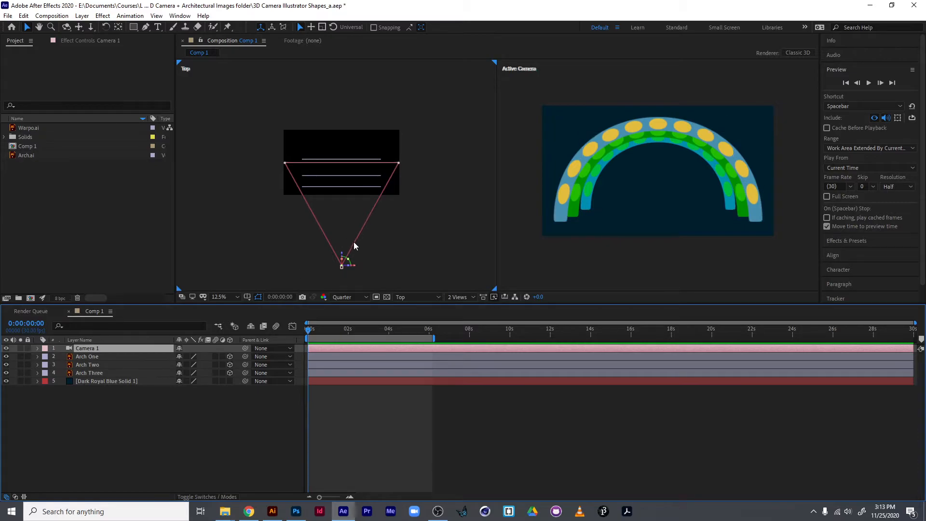
drag(344, 256, 361, 266)
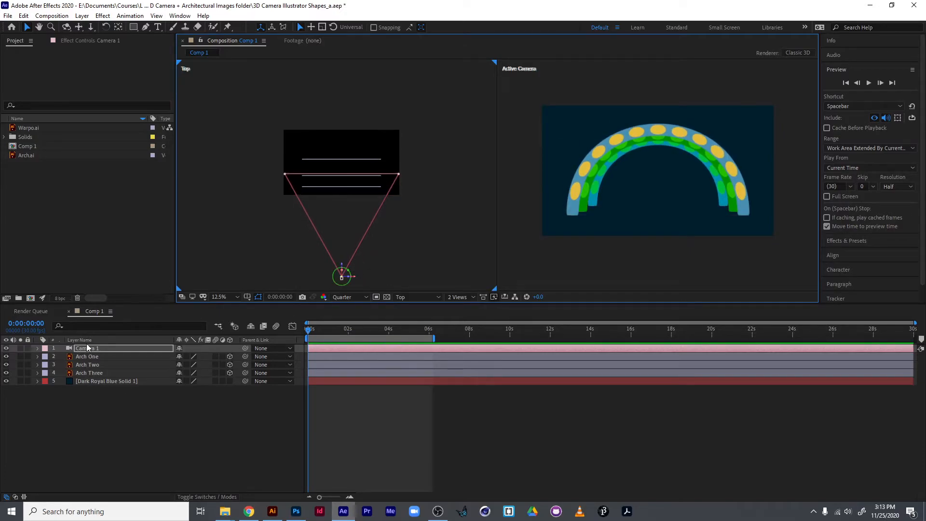
key(p)
drag(345, 330, 388, 338)
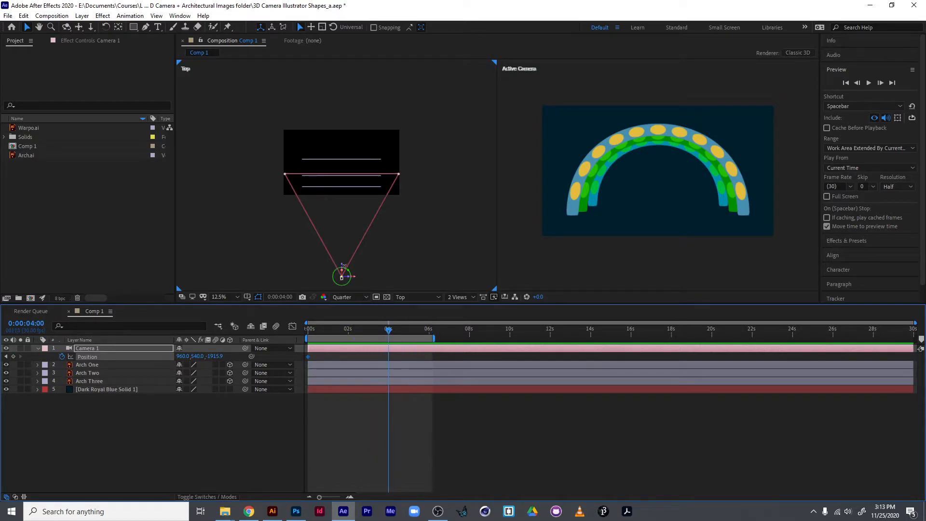
drag(342, 256, 341, 156)
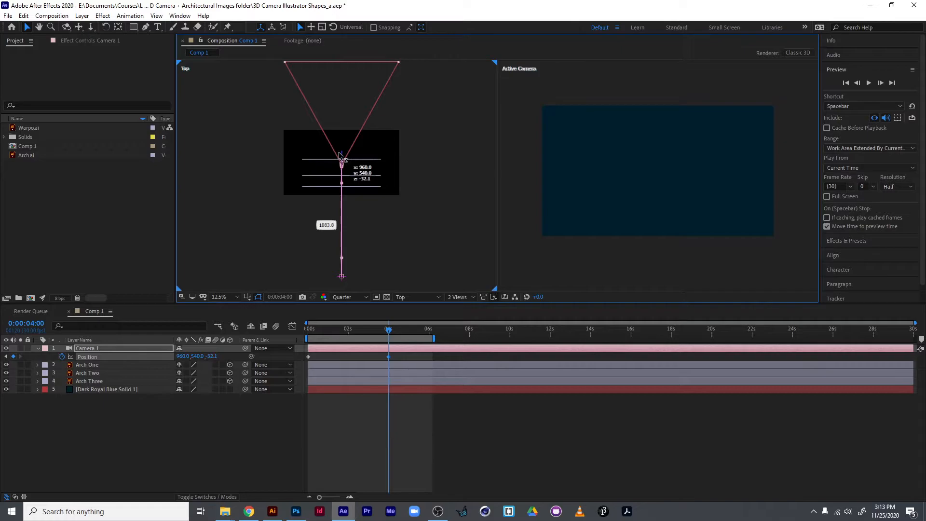
Step: Preview the camera move through the arches from the start of the composition
click(382, 337)
drag(389, 337, 278, 353)
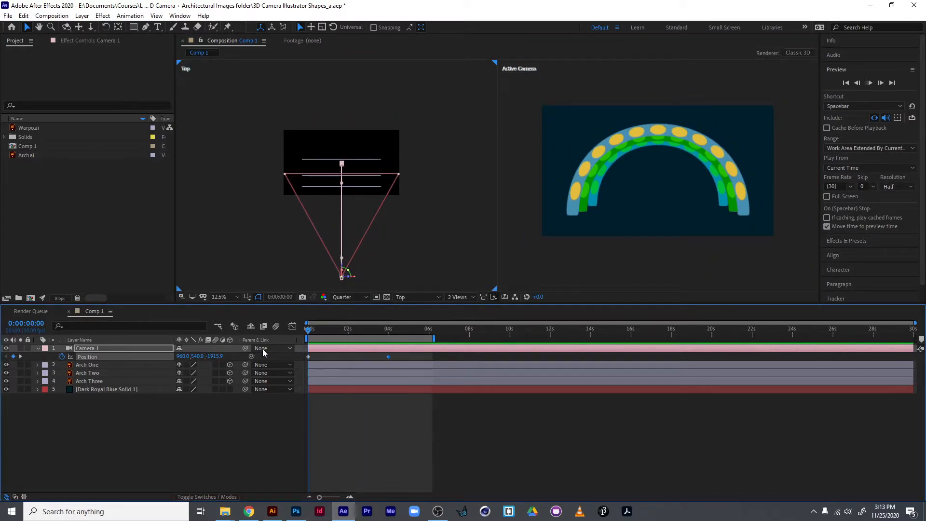
key(space)
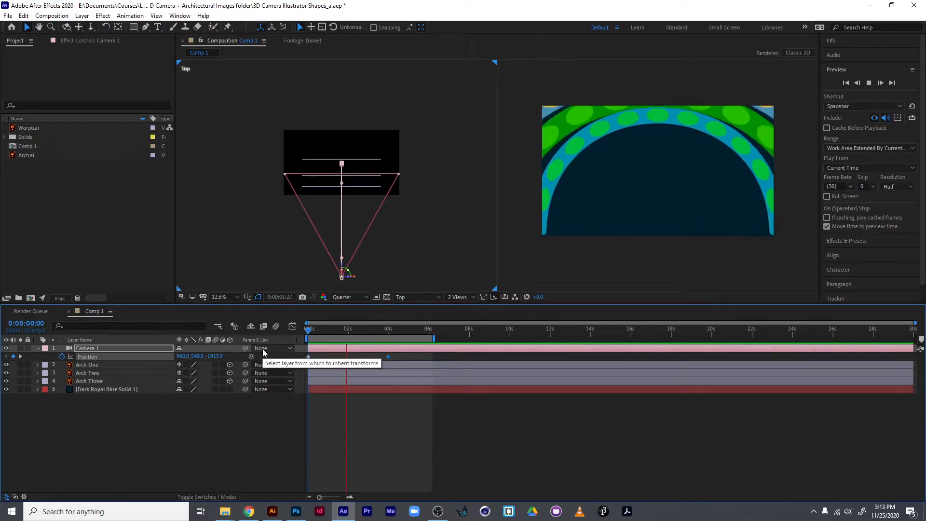
key(space)
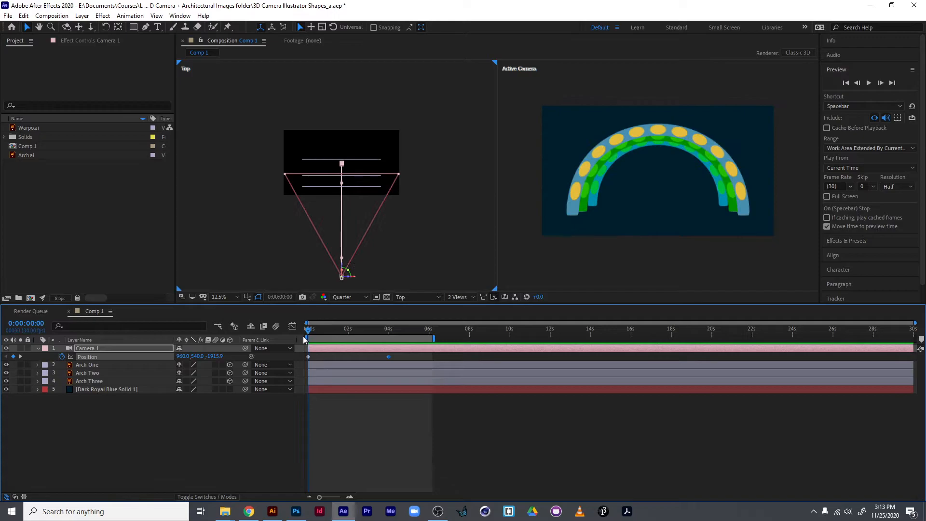
click(309, 334)
drag(309, 337, 296, 338)
Step: Keyframe Arch One's X Rotation at -90° at the start of the composition
click(136, 365)
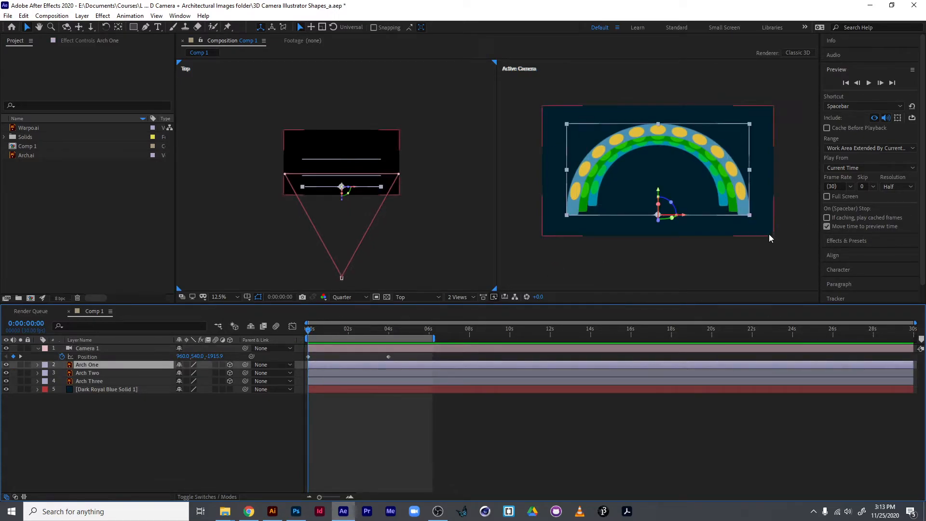
key(r)
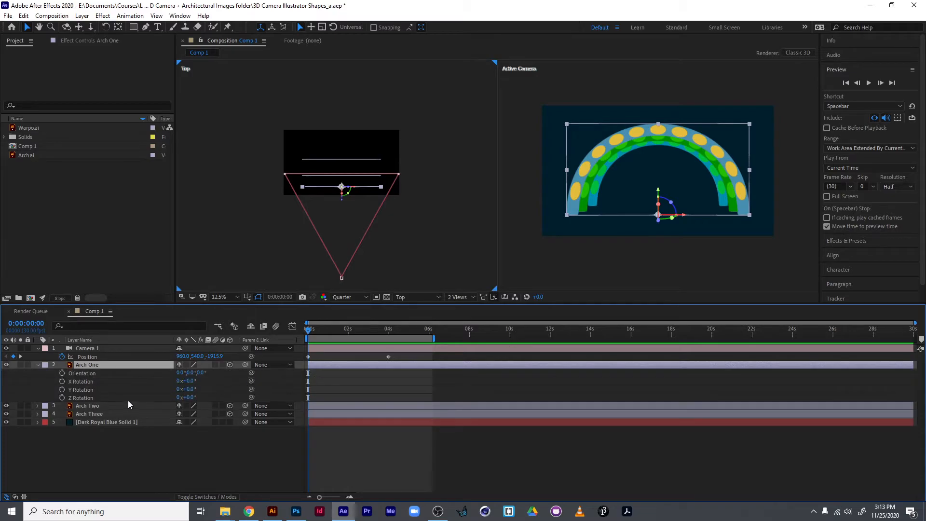
click(61, 381)
click(189, 381)
text(90)
key(Return)
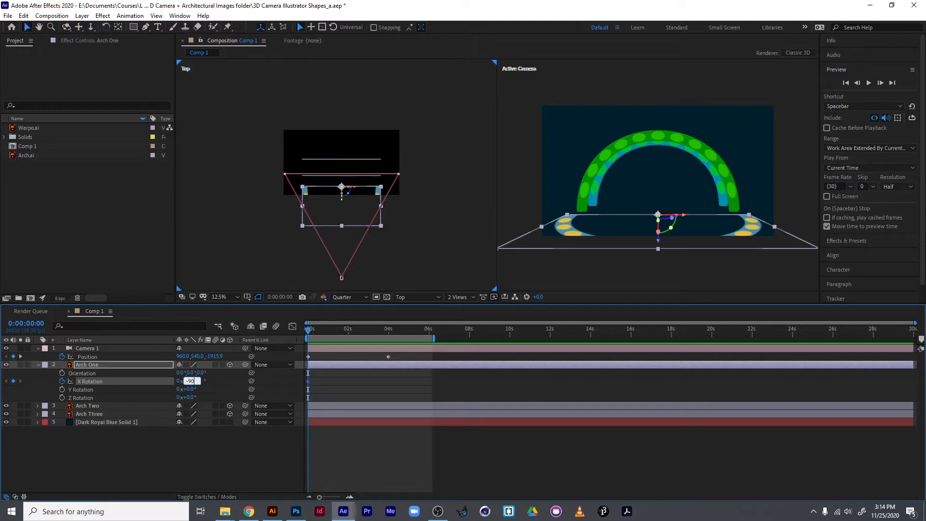
key(Return)
Step: Add an X Rotation keyframe of 0° to Arch One at 0:00:01:29
drag(315, 331, 347, 329)
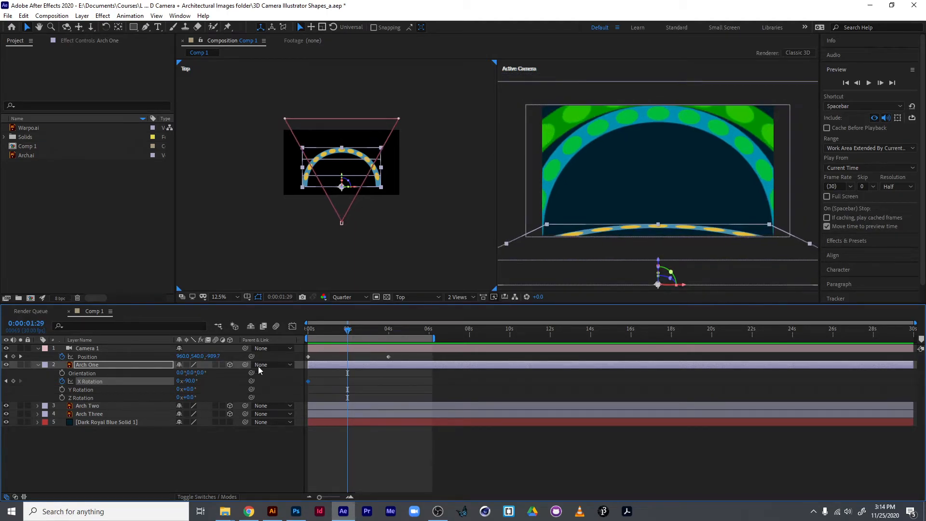
click(189, 381)
key(Return)
Step: Move the camera's ending Position keyframe and the work area end to about 8 seconds, and preview the slower move
click(309, 357)
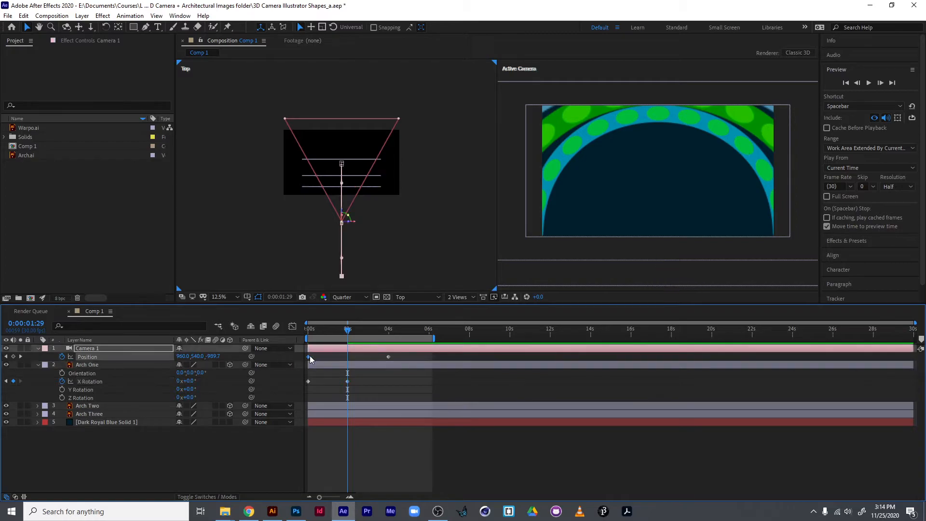
drag(387, 354, 469, 360)
drag(433, 339, 474, 340)
key(Home)
key(space)
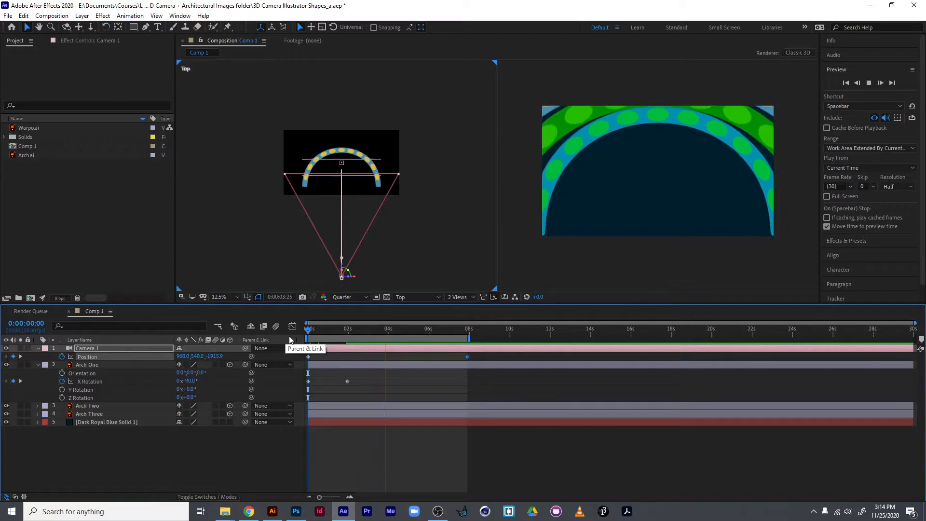
click(331, 329)
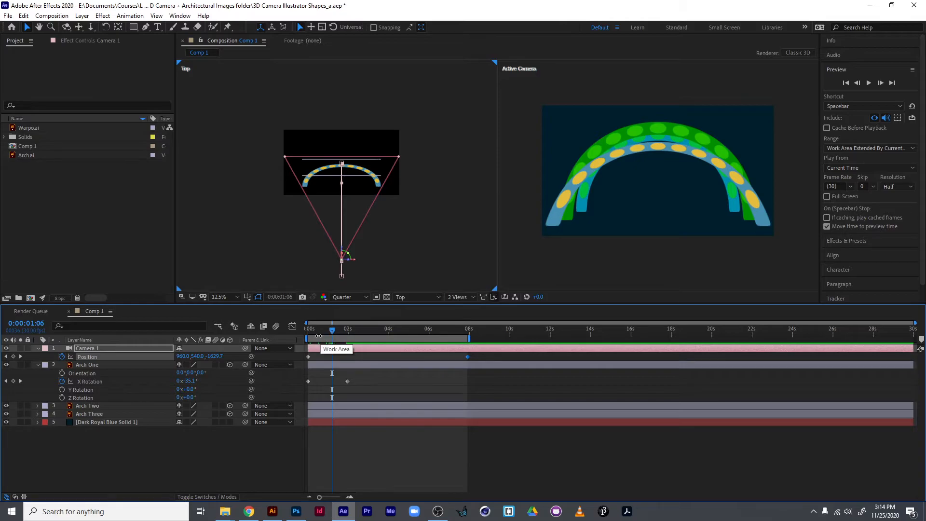
Step: Collapse Arch One's properties and bring the current time to 0:00:01:27
click(86, 381)
click(37, 365)
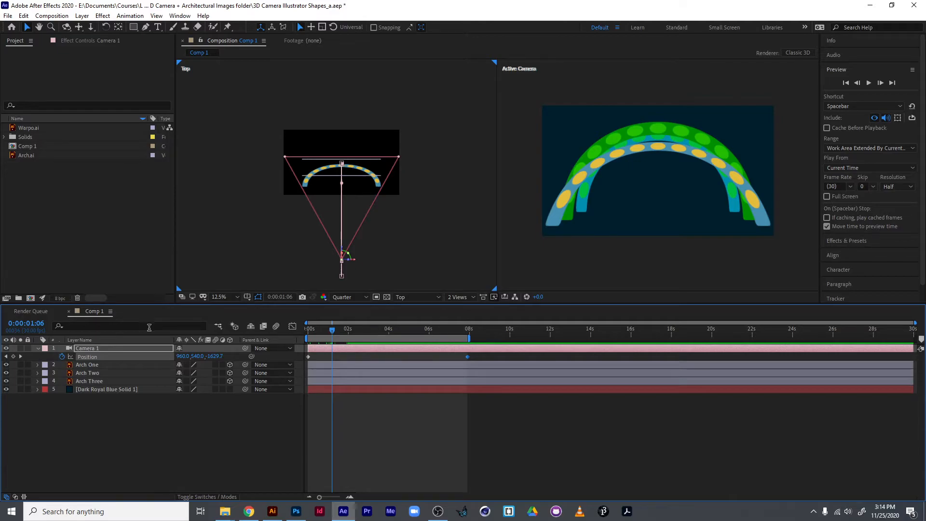
key(space)
mouse_move(347, 332)
mouse_down()
mouse_move(326, 326)
mouse_move(347, 329)
mouse_up()
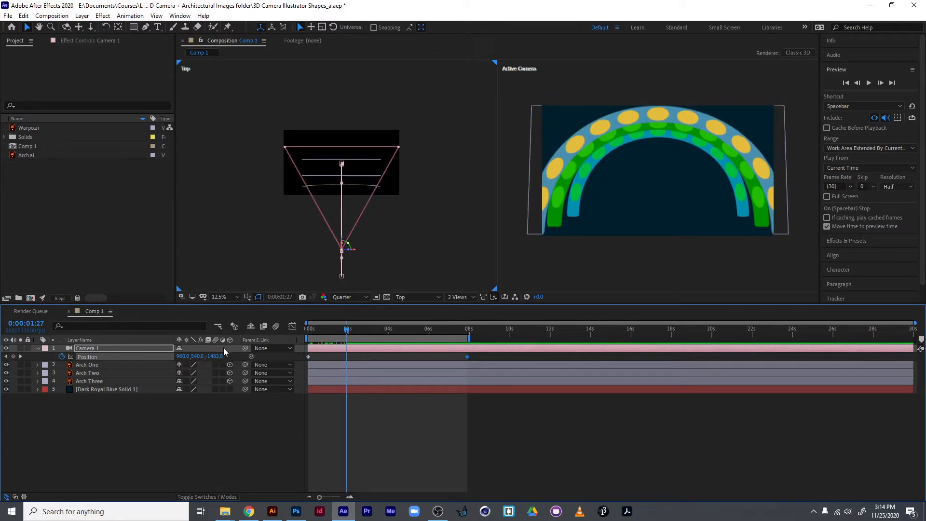
Step: Try out rotation values on Camera 1 and undo the test rotations
key(r)
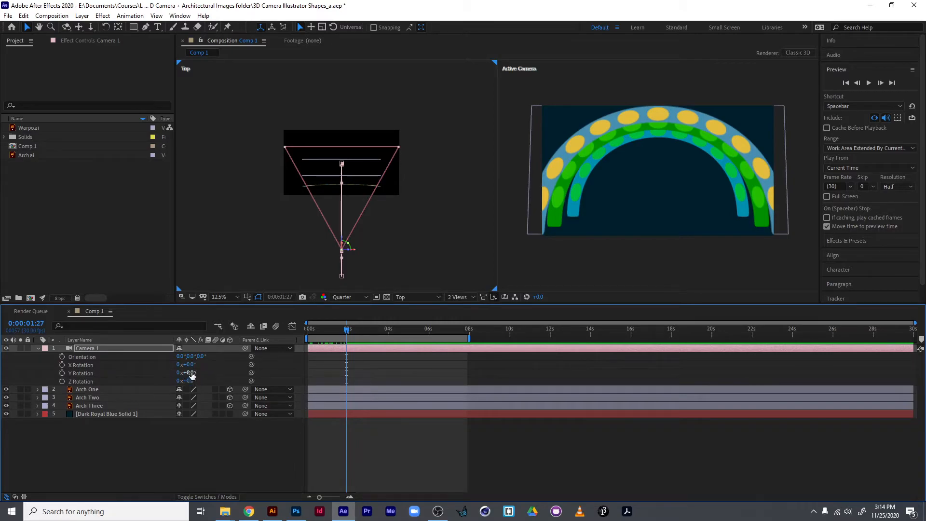
mouse_move(191, 372)
mouse_down()
mouse_move(193, 365)
mouse_move(196, 381)
mouse_up()
key(ctrl+z)
key(ctrl+z)
key(ctrl+z)
Step: Keyframe Camera 1's Z Rotation at the start and add a second Z Rotation keyframe at 0:00:07:27
drag(341, 334, 297, 339)
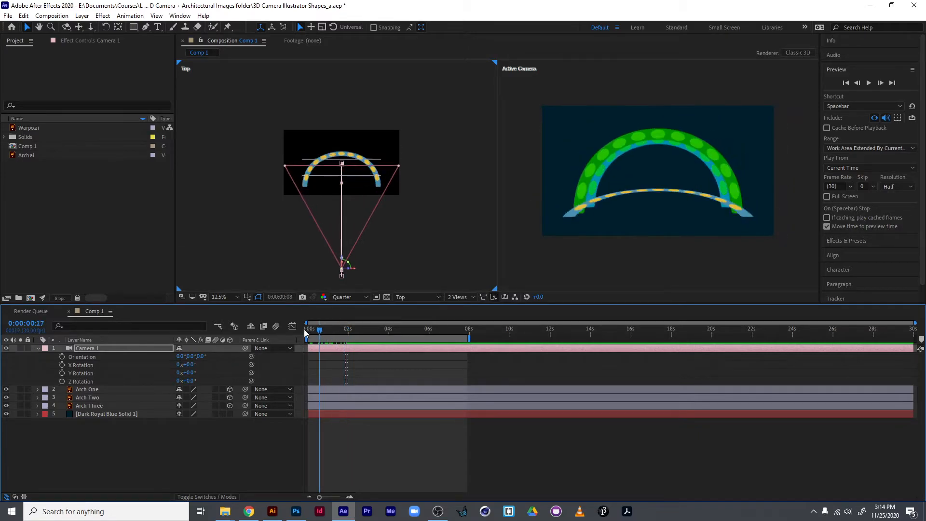
click(62, 381)
key(u)
drag(347, 336, 469, 347)
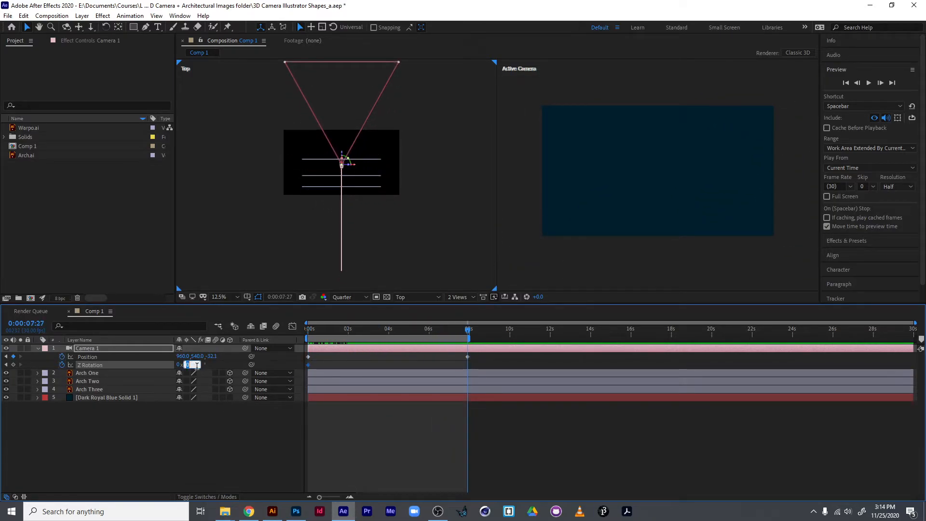
key(Return)
Step: Preview the camera's combined move and rotation from the start, and return to the first frame
drag(468, 330, 302, 331)
key(space)
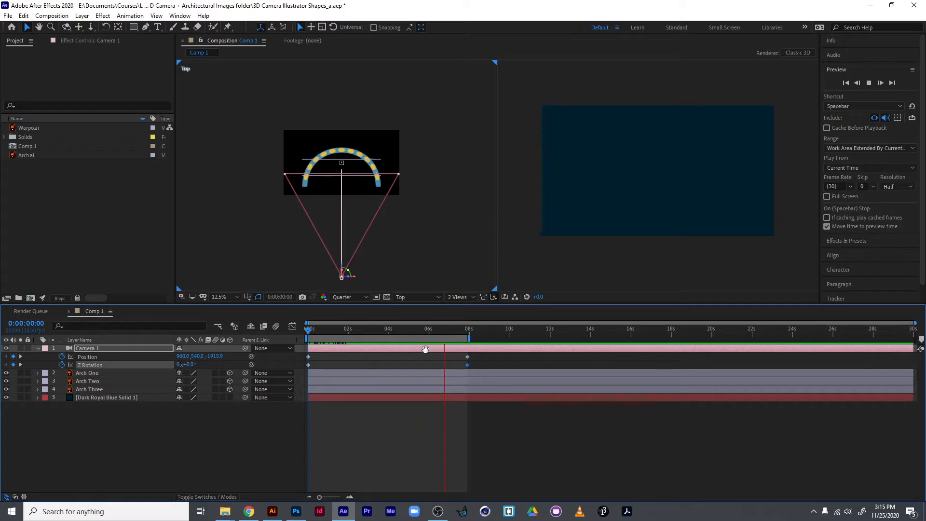
key(space)
key(Home)
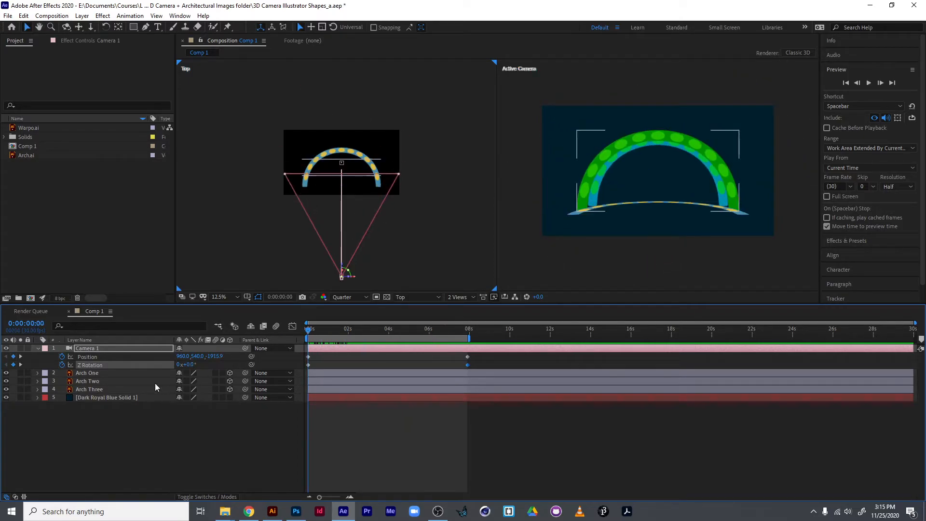
Step: Duplicate Arch One, Arch Two and Arch Three, and move the copies back in depth behind the originals in the Top view
click(108, 390)
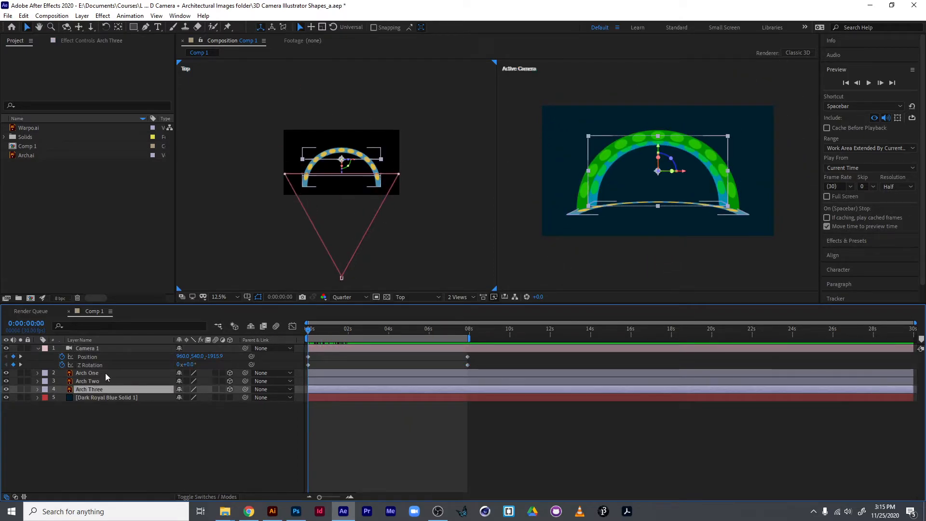
shift+click(106, 372)
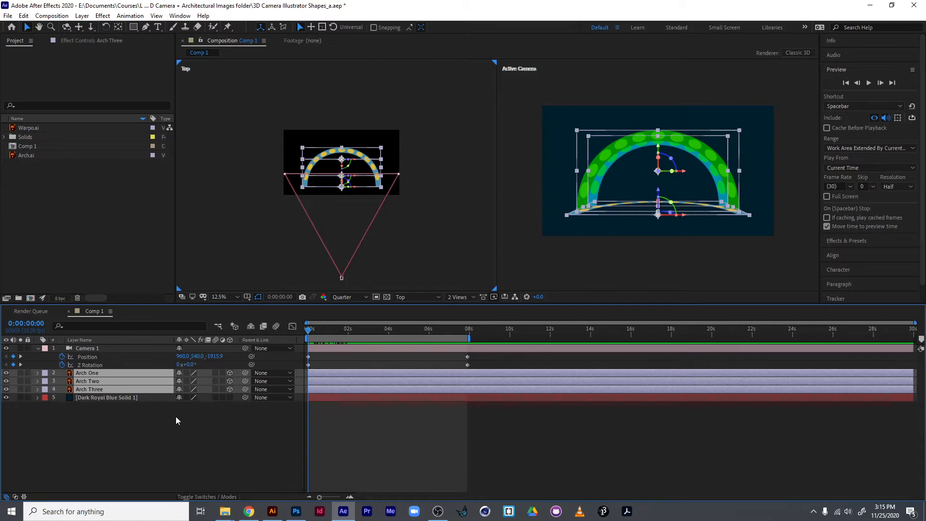
key(ctrl+d)
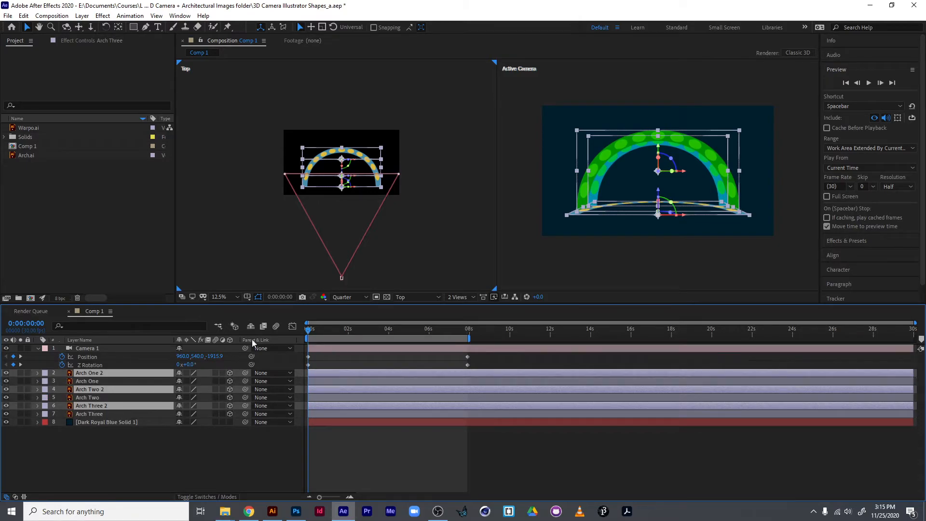
scroll(331, 181, up, 3)
drag(357, 225, 360, 76)
scroll(360, 76, down, 4)
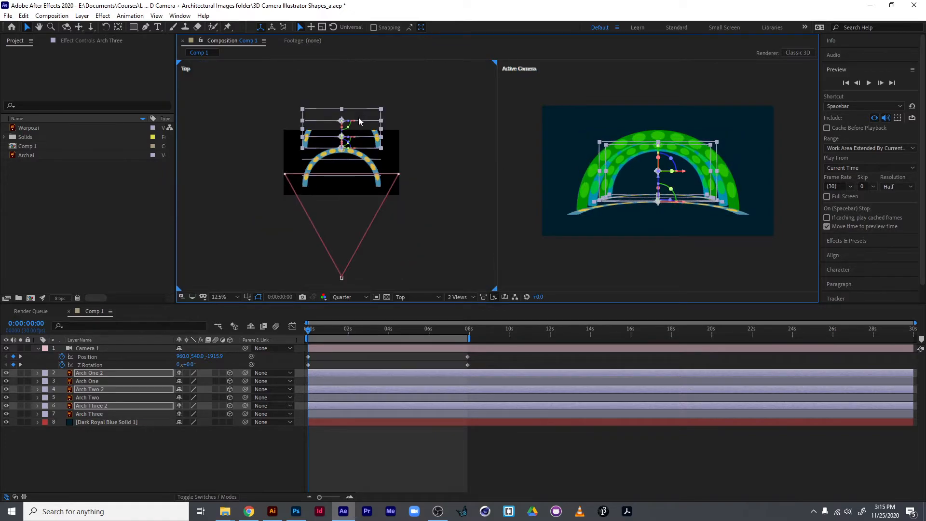
Step: Shift the three duplicated arches slightly farther back in the Top view to widen the gap behind the originals
scroll(343, 160, up, 3)
drag(343, 153, 341, 274)
drag(353, 202, 357, 144)
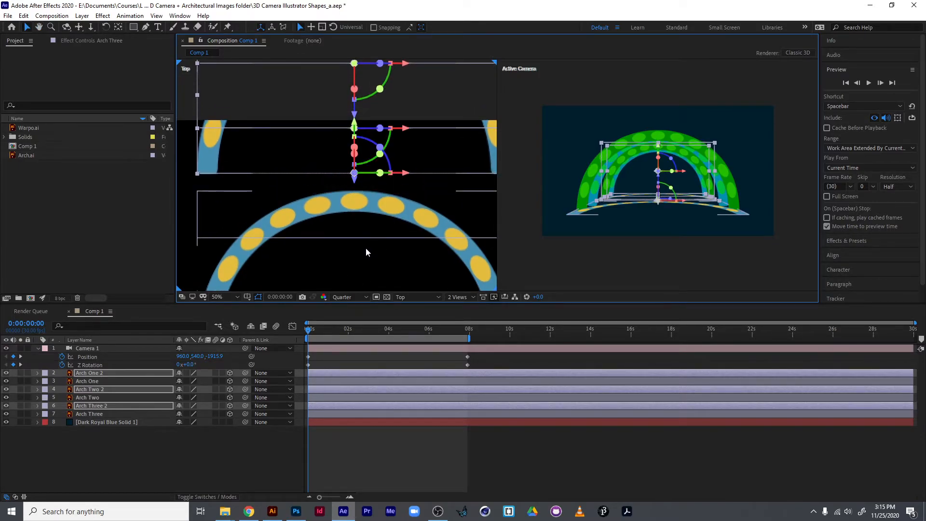
drag(381, 207, 352, 154)
key(v)
scroll(386, 208, down, 2)
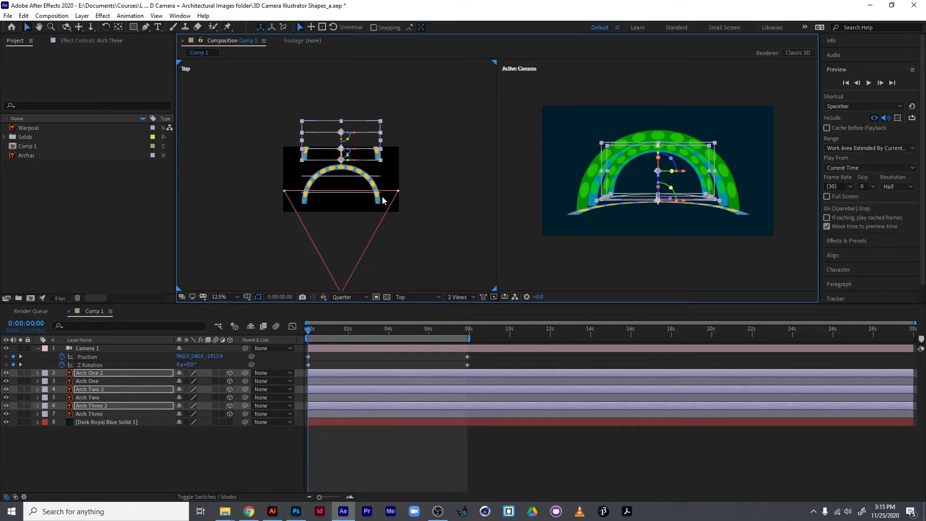
Step: Switch the Top viewport to the Left view to see the arches from the side
click(412, 297)
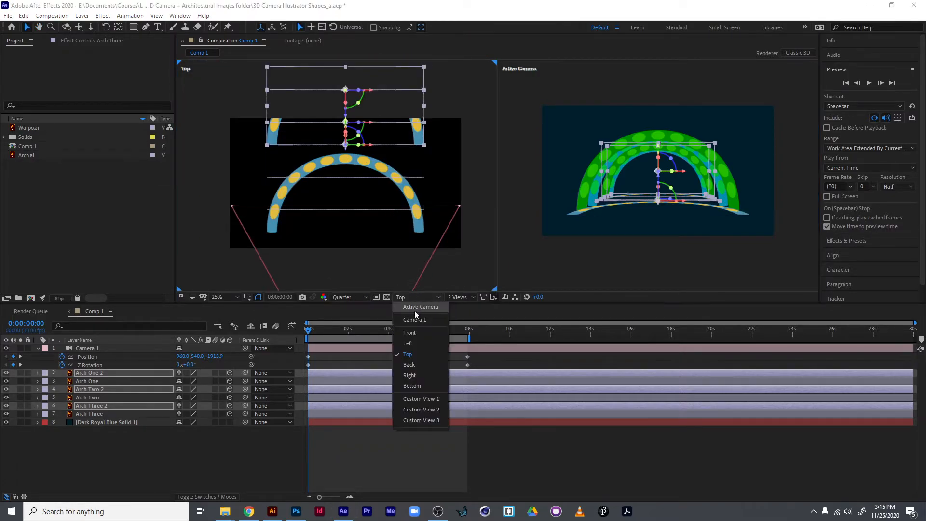
click(409, 297)
click(407, 296)
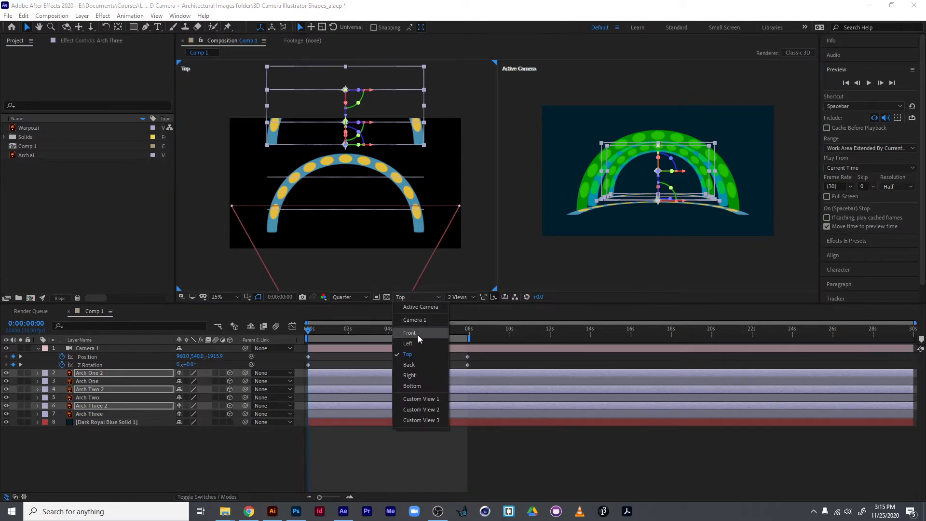
click(409, 343)
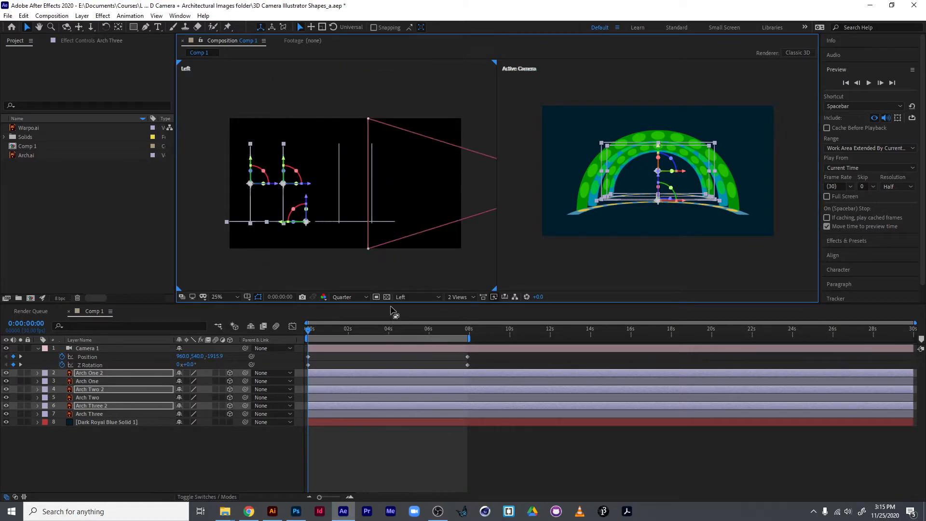
Step: Preview the camera flying through the original and duplicated arches, and return to the first frame
key(space)
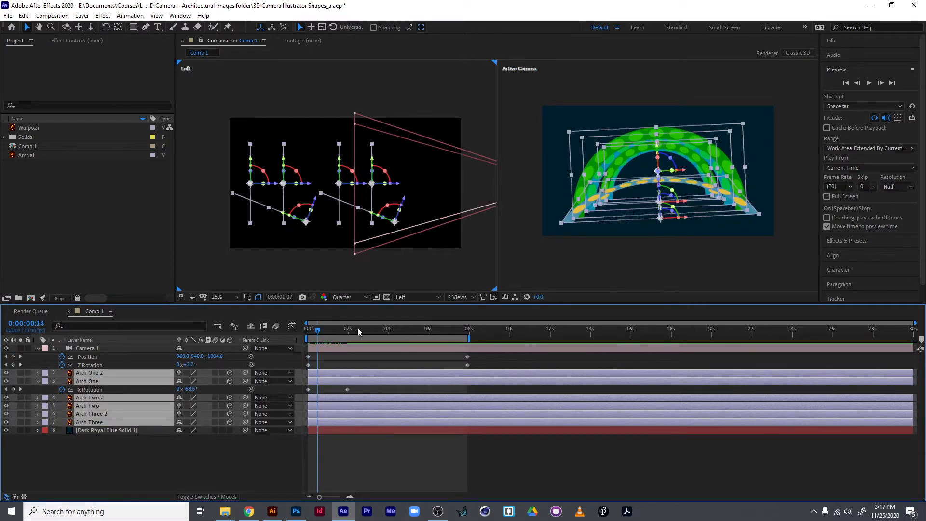
drag(358, 328, 265, 360)
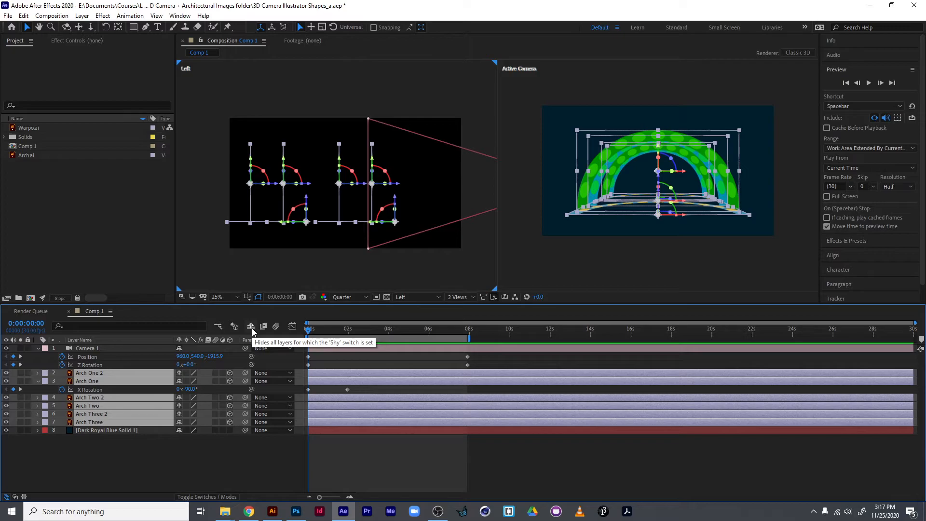
Step: Add a shadow-casting point light at 119% intensity, and move it toward the camera and slightly upward in the Left view
click(193, 449)
right_click(188, 451)
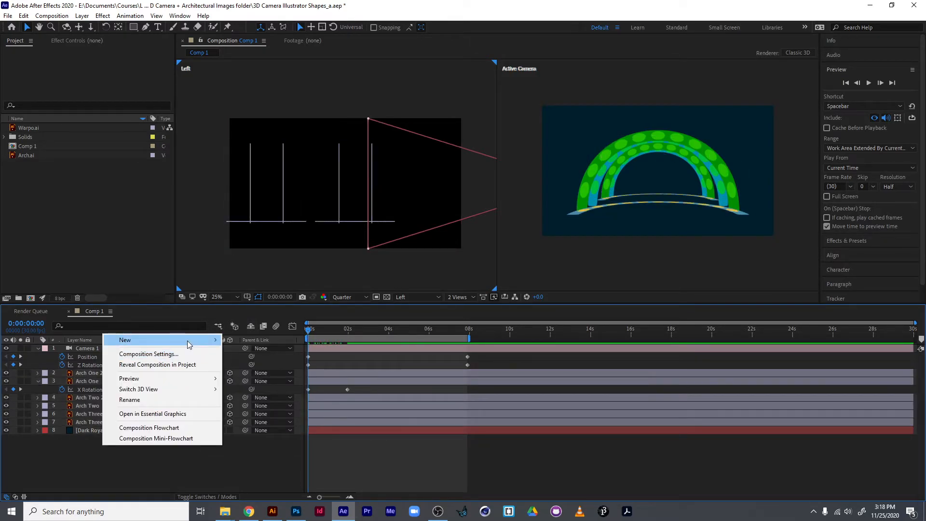
mouse_move(188, 344)
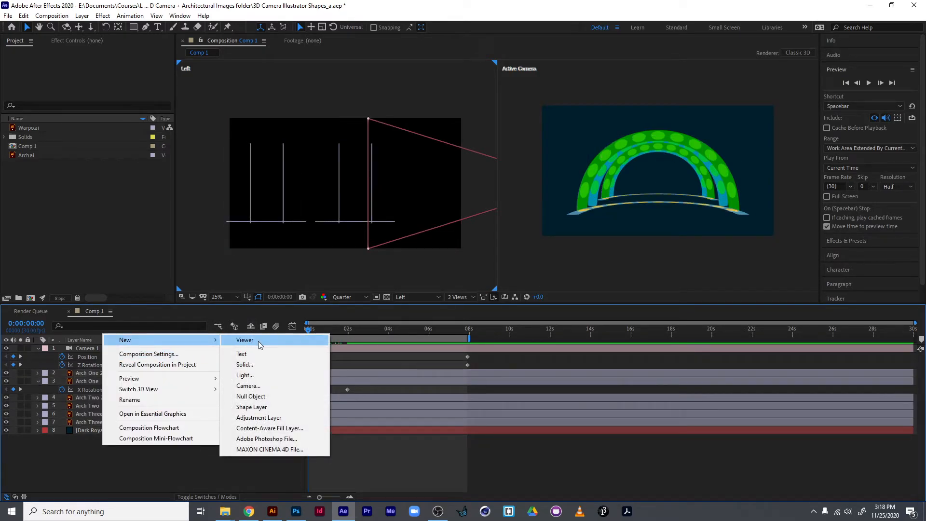
click(261, 375)
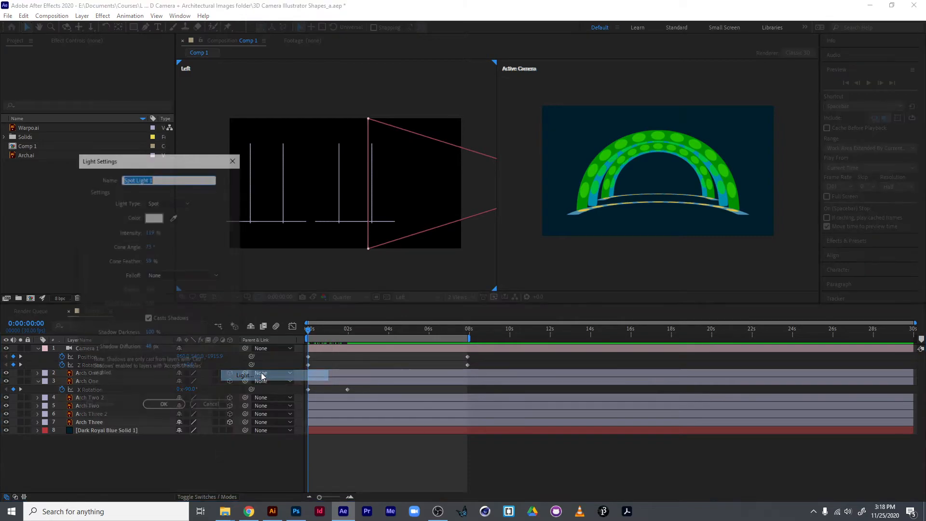
click(178, 203)
click(172, 234)
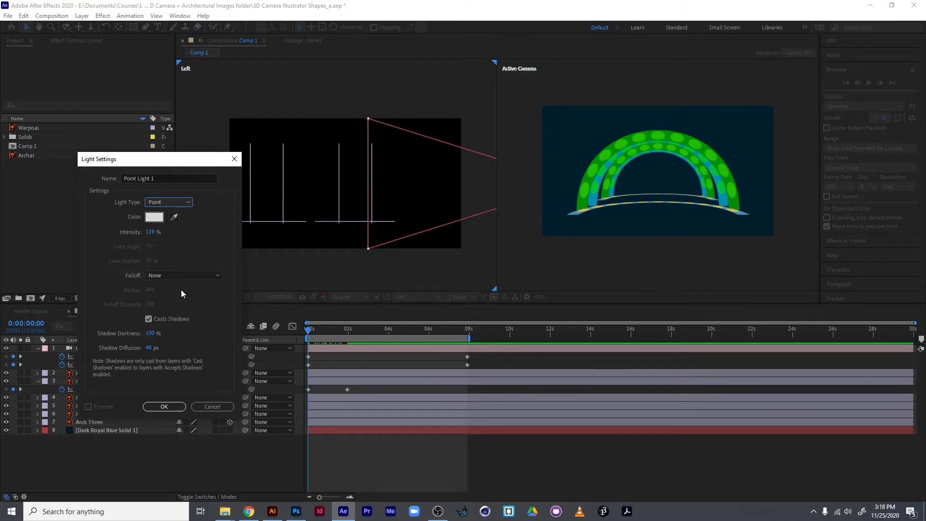
click(169, 406)
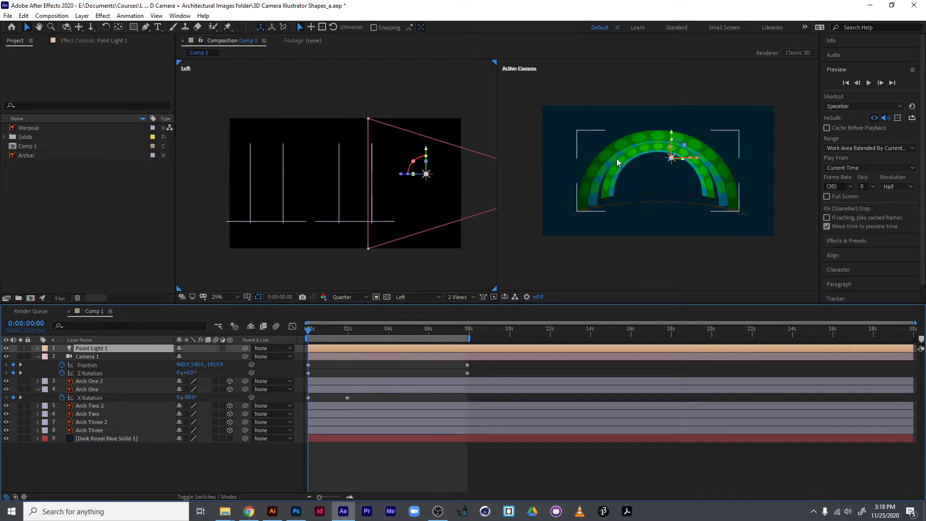
drag(409, 178, 465, 175)
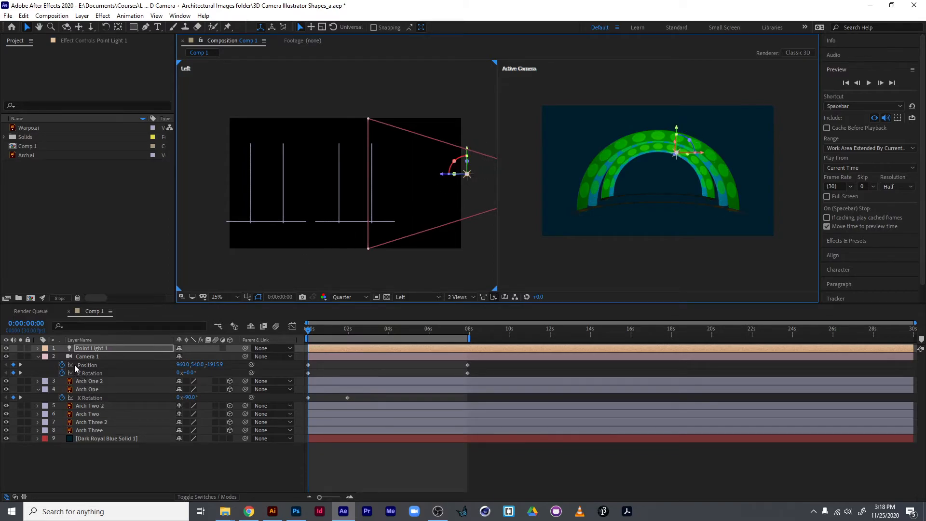
mouse_move(470, 150)
mouse_down()
mouse_move(470, 129)
mouse_move(470, 138)
mouse_up()
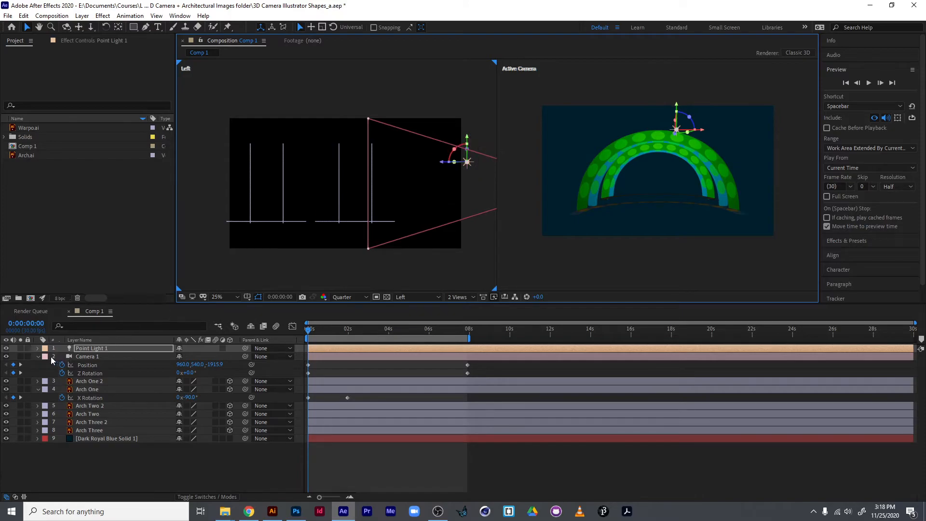
Step: Collapse the expanded layers and turn on Casts Shadows in the Material Options of Arch One 2
click(38, 356)
click(38, 373)
click(89, 365)
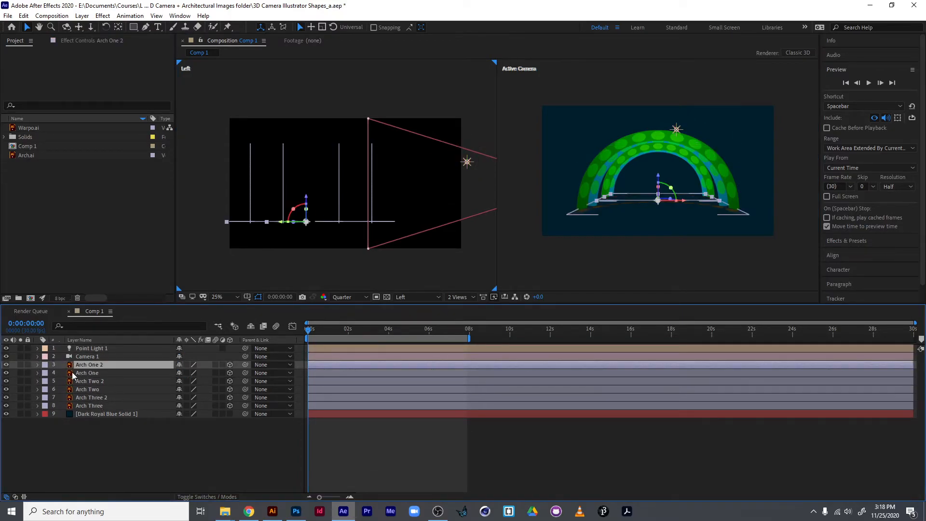
click(38, 367)
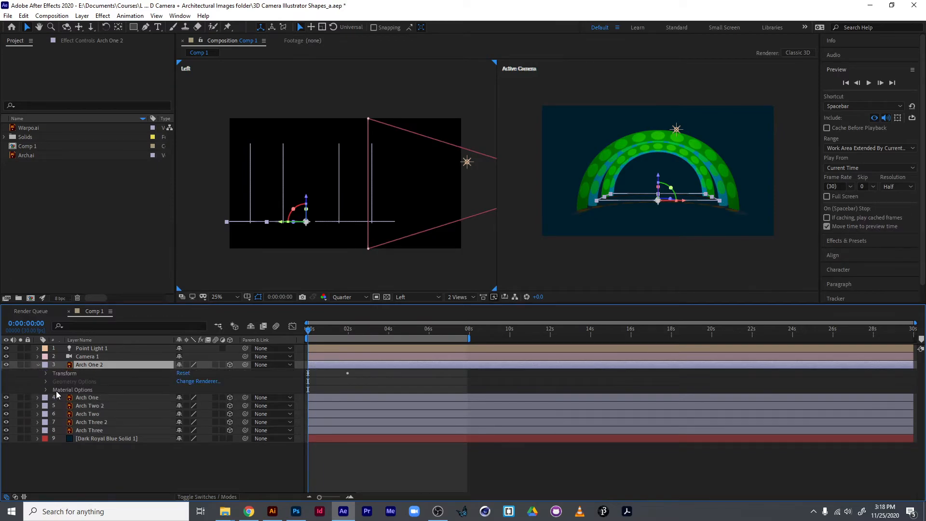
click(47, 389)
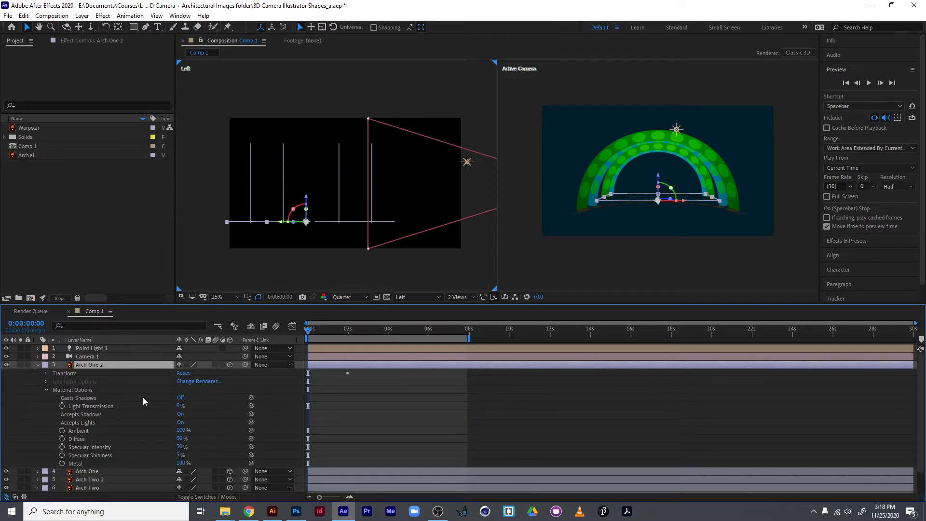
click(179, 398)
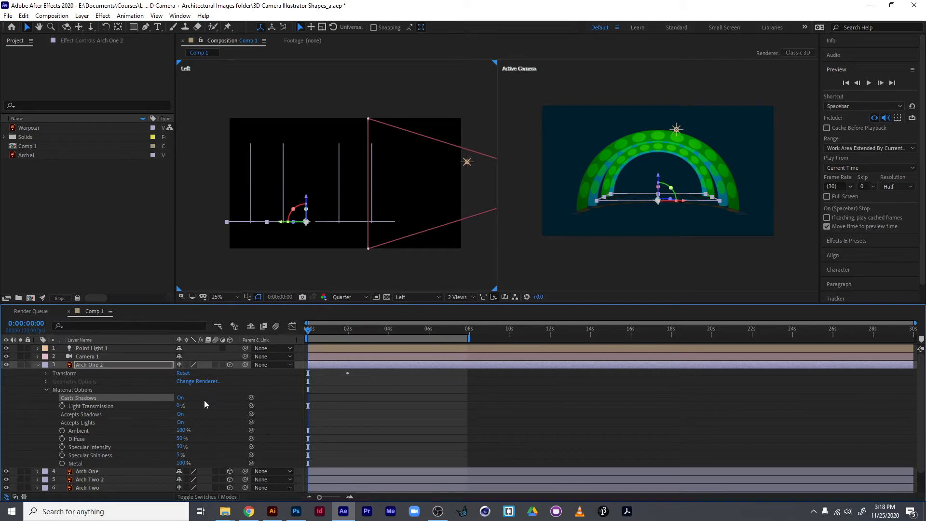
Step: Select the remaining five arch layers together and turn on Casts Shadows for all of them in their Material Options
click(38, 365)
click(77, 372)
shift+click(96, 398)
shift+click(97, 404)
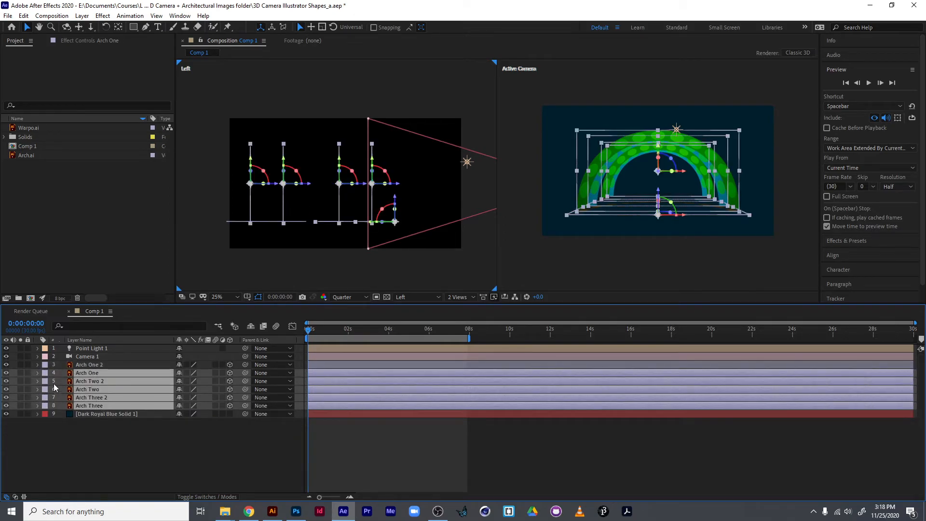
click(38, 372)
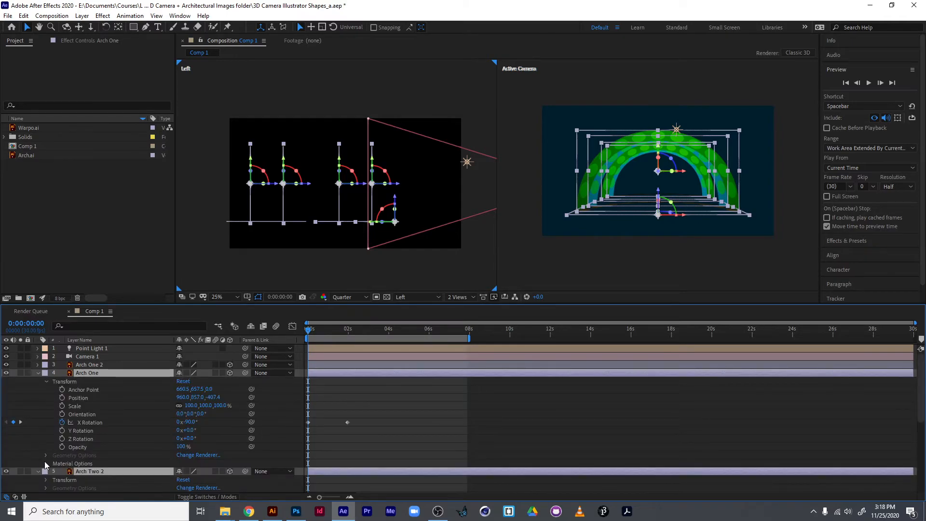
scroll(44, 461, down, 3)
scroll(94, 444, down, 2)
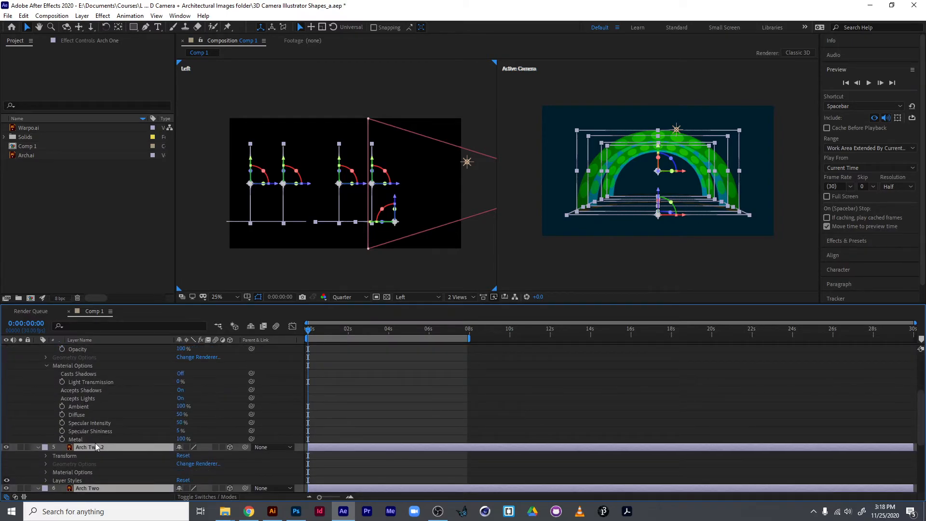
click(178, 374)
scroll(62, 410, up, 5)
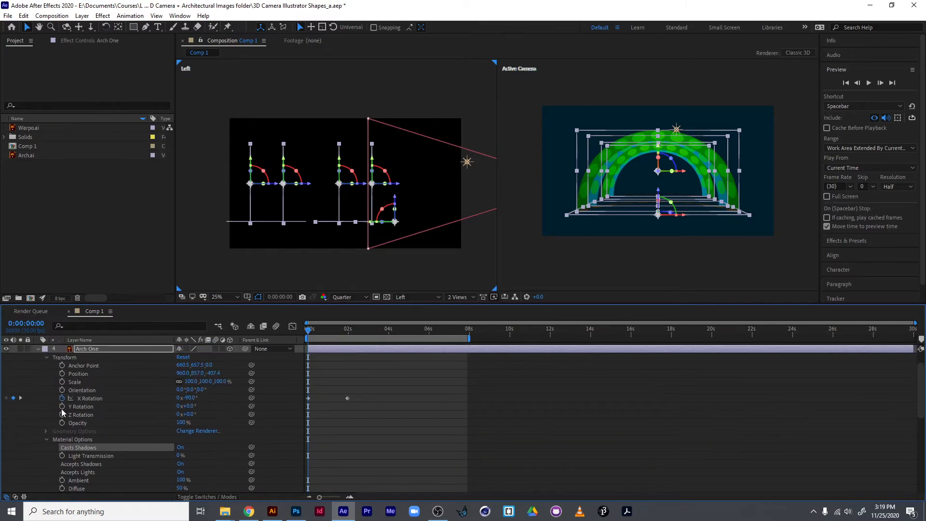
click(38, 372)
click(103, 441)
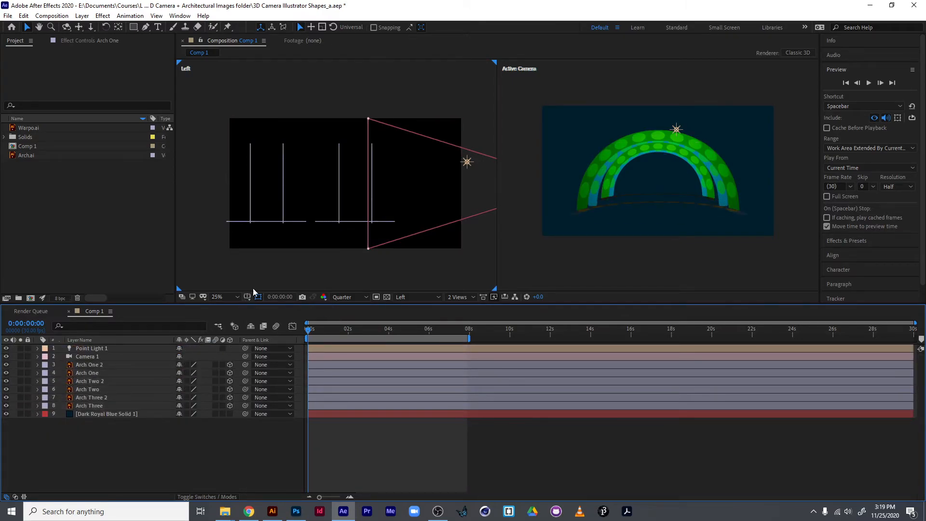
Step: Change Point Light 1 to red (FF0D0D) and set its intensity to 120%
click(466, 163)
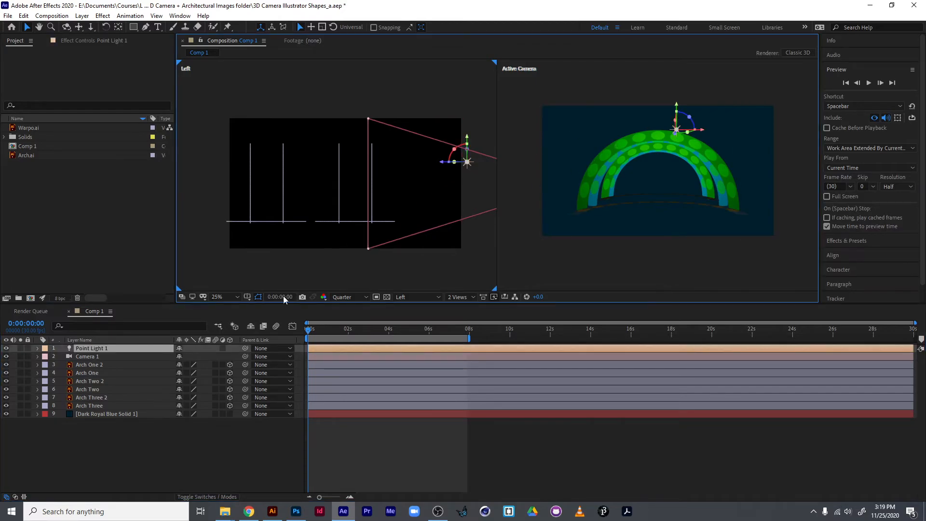
double_click(83, 348)
click(154, 216)
drag(257, 243, 296, 154)
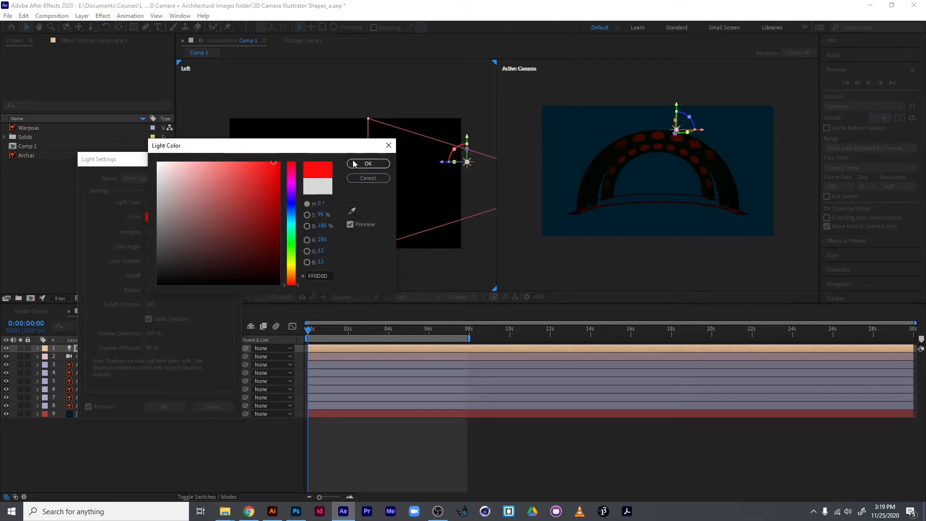
click(368, 163)
mouse_move(149, 233)
mouse_down()
mouse_move(197, 232)
mouse_move(151, 232)
mouse_up()
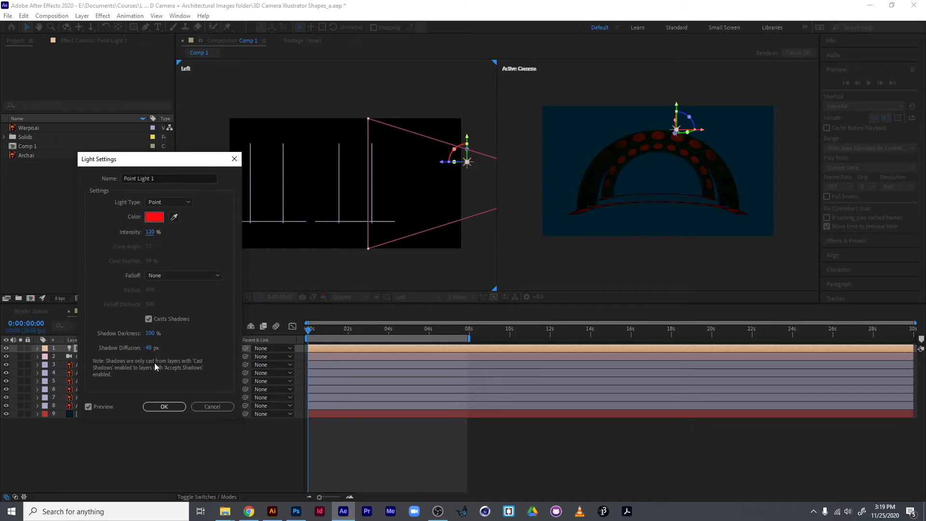
click(164, 406)
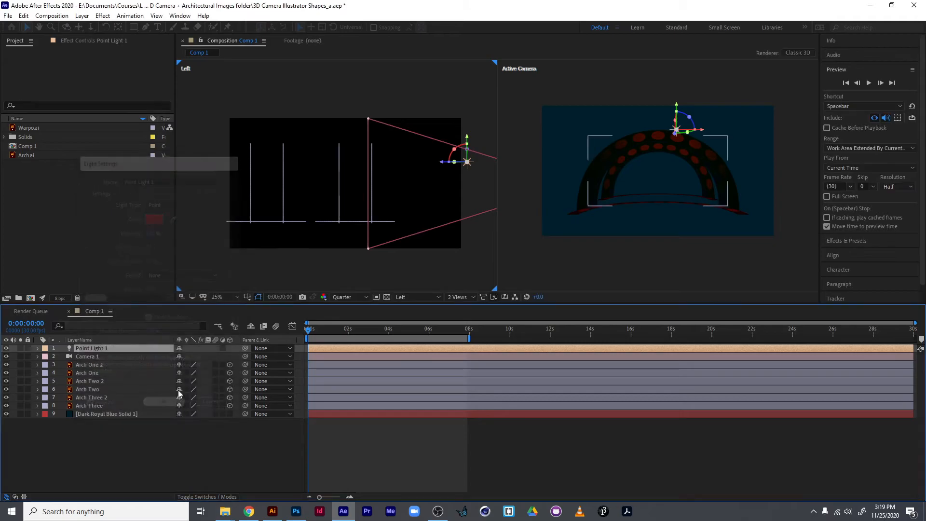
Step: Move the point light closer to the camera in the Left view and parent Point Light 1 to Camera 1
drag(465, 165, 492, 162)
key(comma)
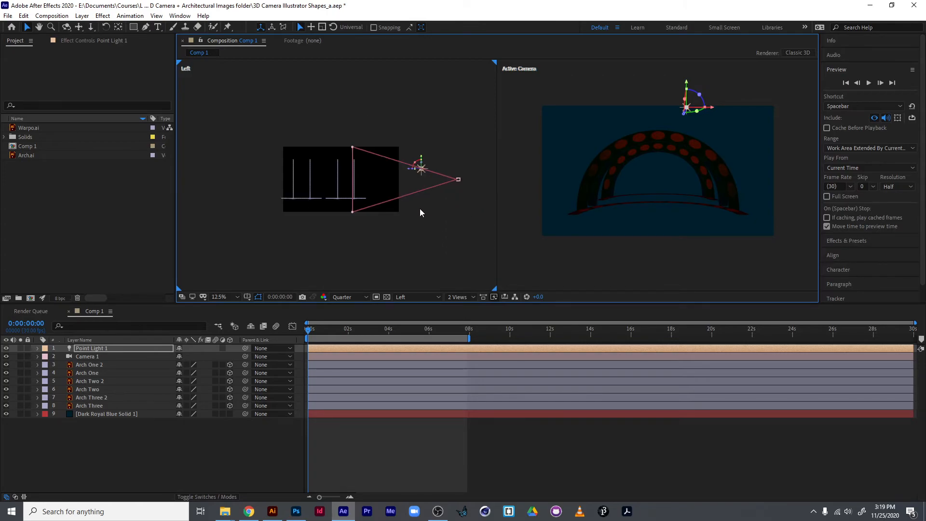
drag(245, 347, 96, 359)
Step: Preview the camera move with the attached red light, set the preview resolution to Quarter, and return to the first frame
key(space)
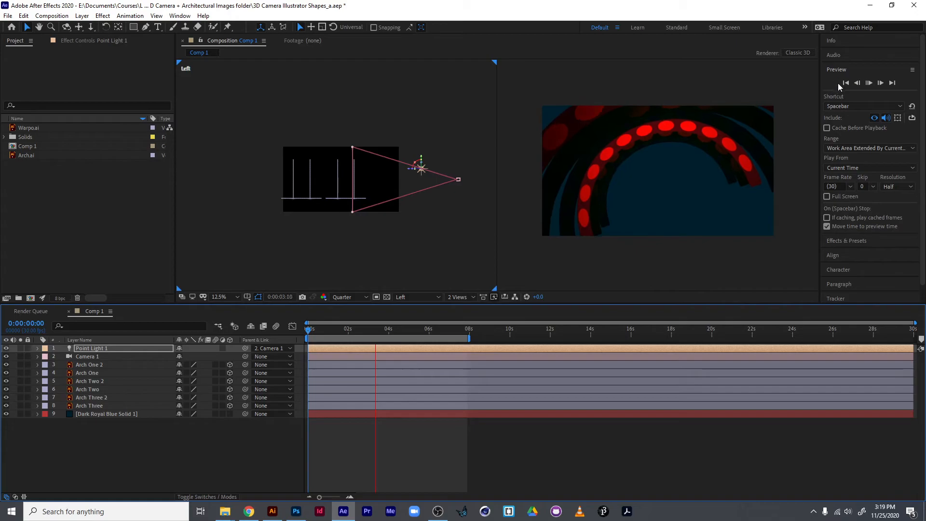
click(910, 186)
click(900, 241)
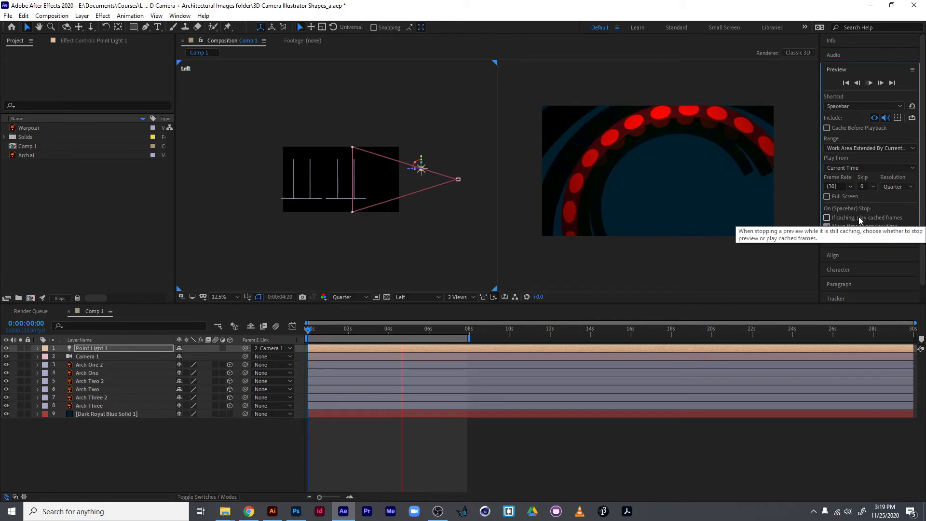
key(space)
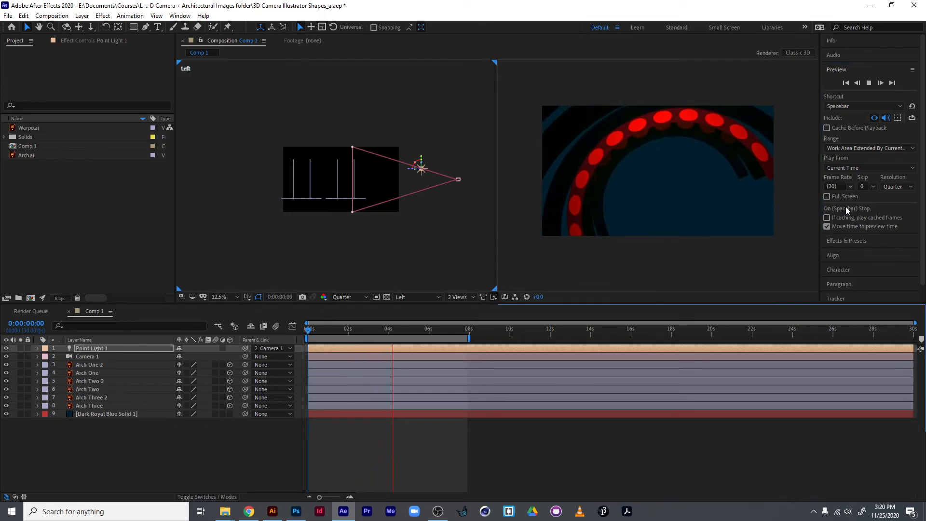
key(space)
drag(392, 331, 287, 343)
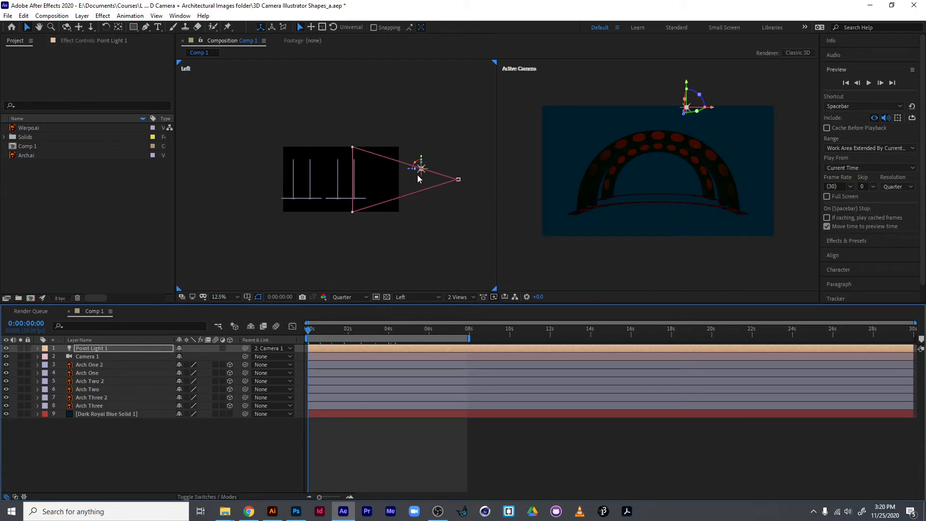
Step: Change Camera 1 to a Two-Node Camera, keeping Enable Depth of Field on
double_click(91, 356)
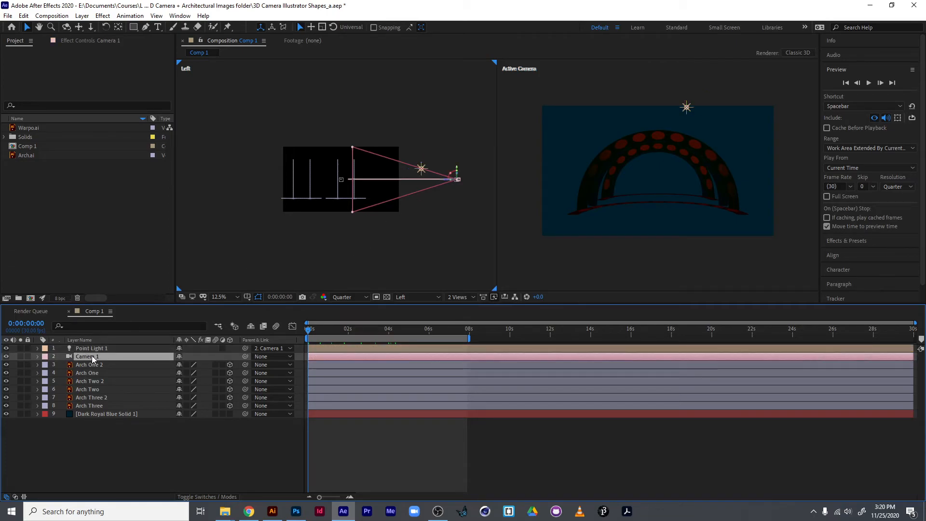
drag(642, 207, 491, 289)
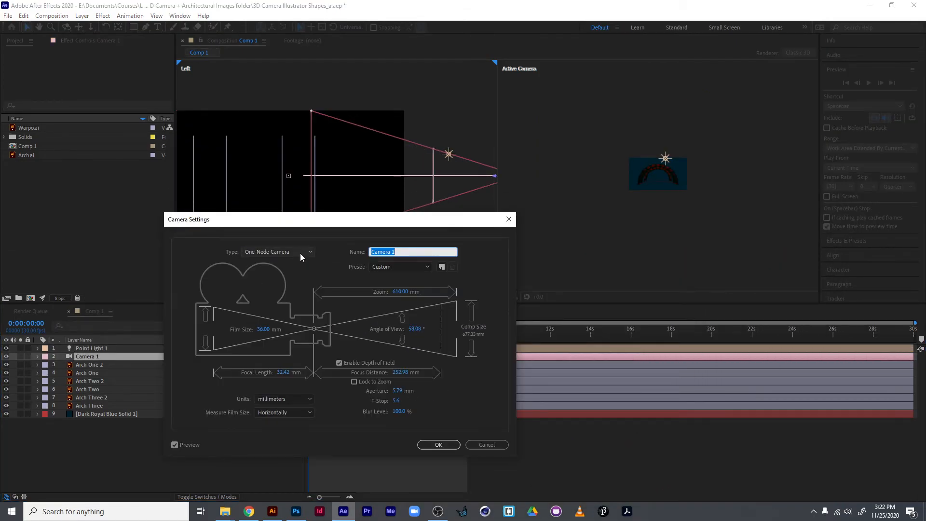
click(300, 253)
click(297, 273)
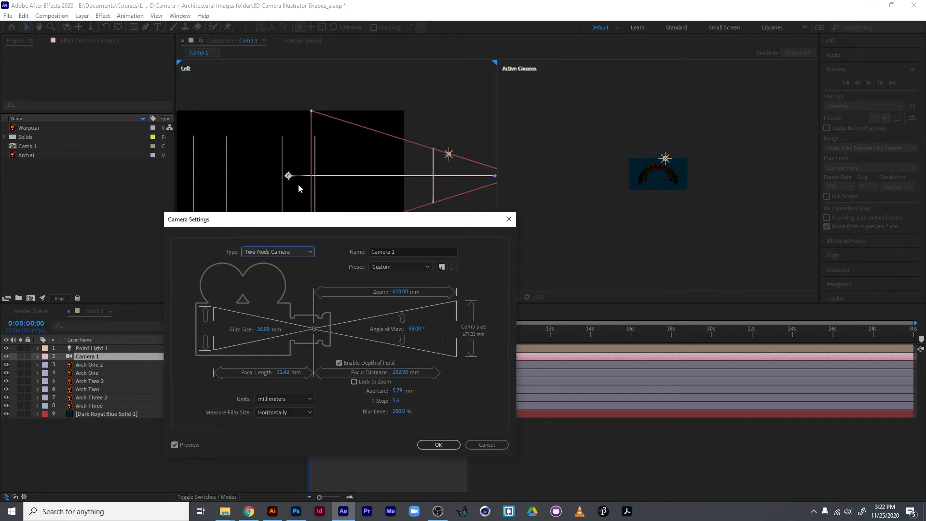
click(340, 363)
click(339, 364)
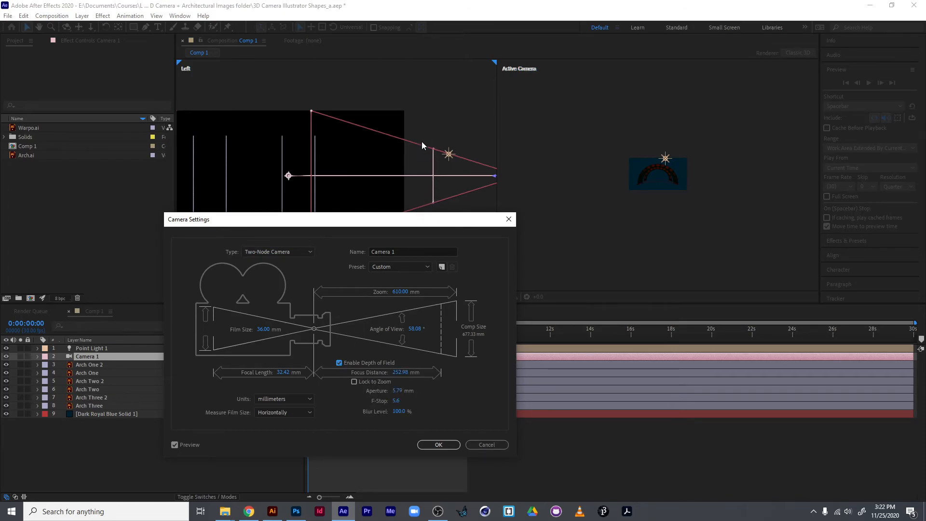
click(427, 444)
Step: Move the camera's point of interest toward the camera onto its focus plane in the Left view, and link the focus distance to it
drag(293, 175, 438, 179)
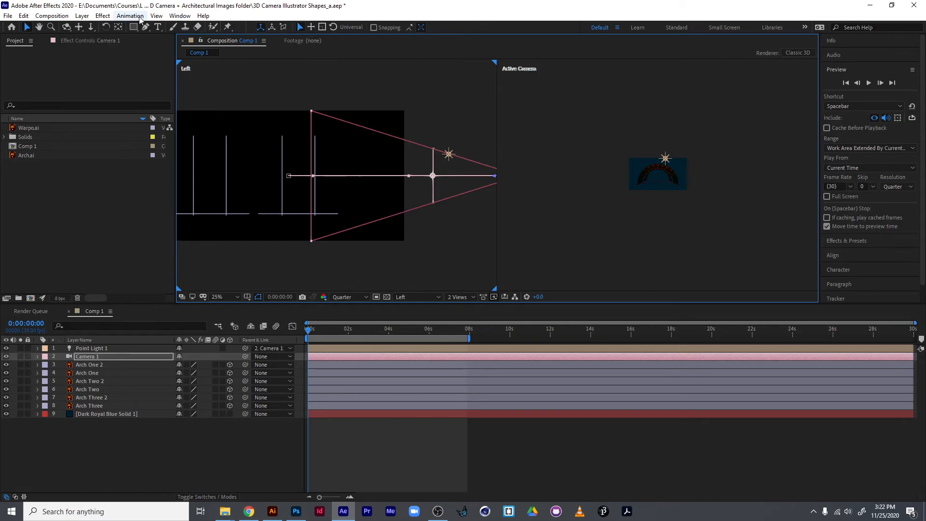
click(81, 16)
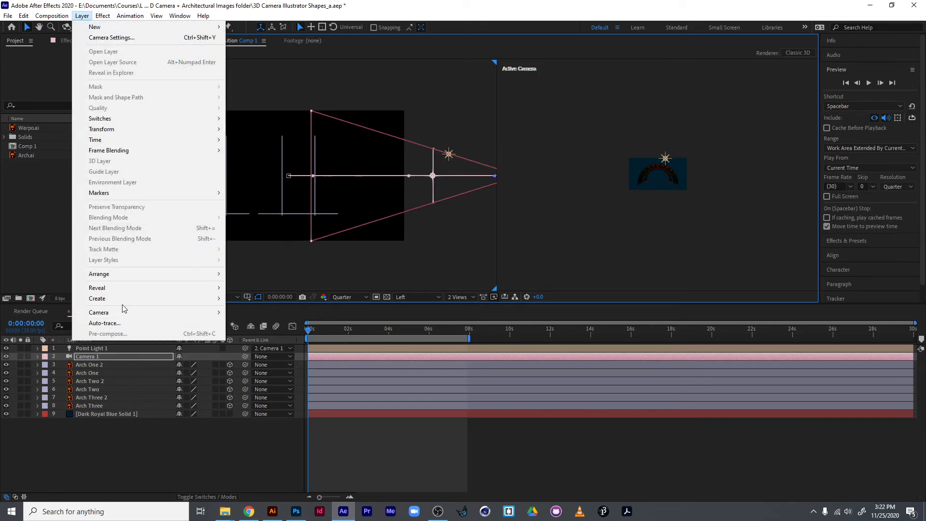
mouse_move(124, 312)
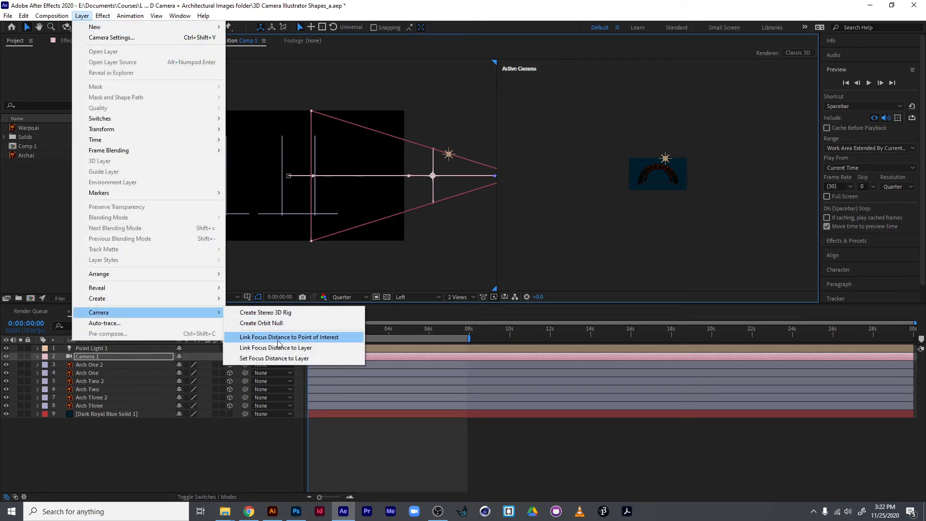
click(317, 338)
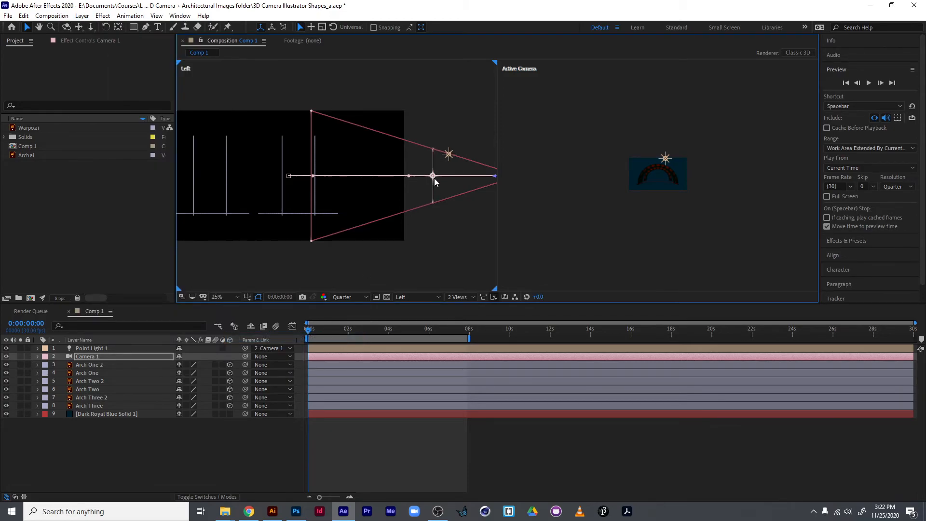
Step: Set the preview resolution to Full and inspect the camera's depth of field at 0:00:02:28 and 0:00:03:09
drag(315, 333, 367, 332)
scroll(603, 209, up, 1)
scroll(617, 202, down, 3)
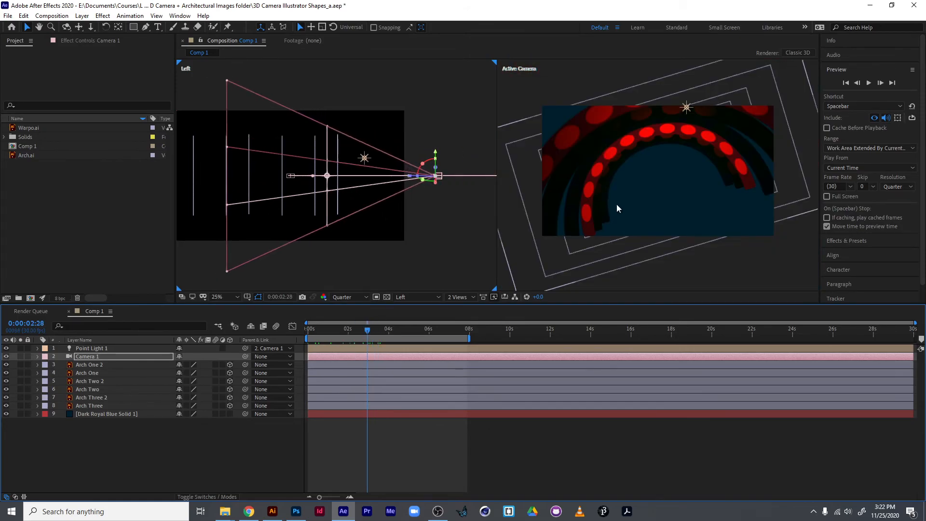
click(363, 297)
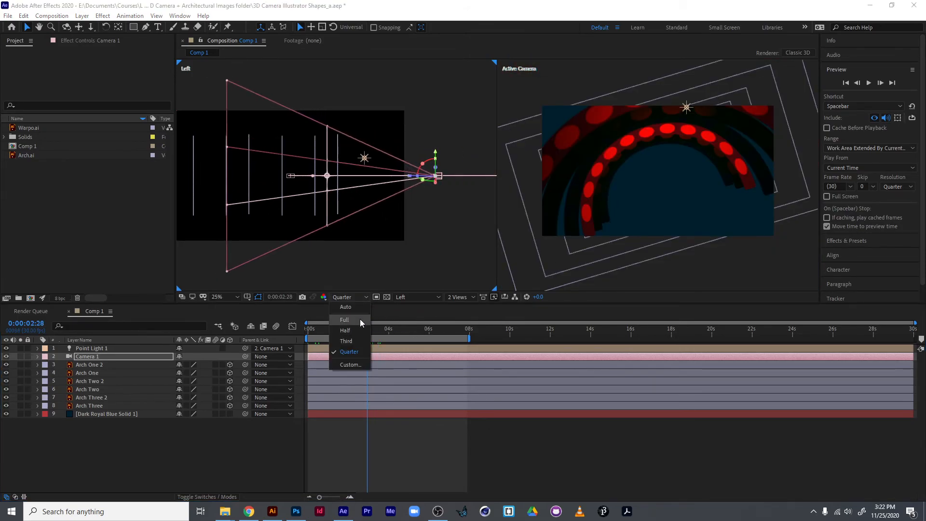
click(360, 319)
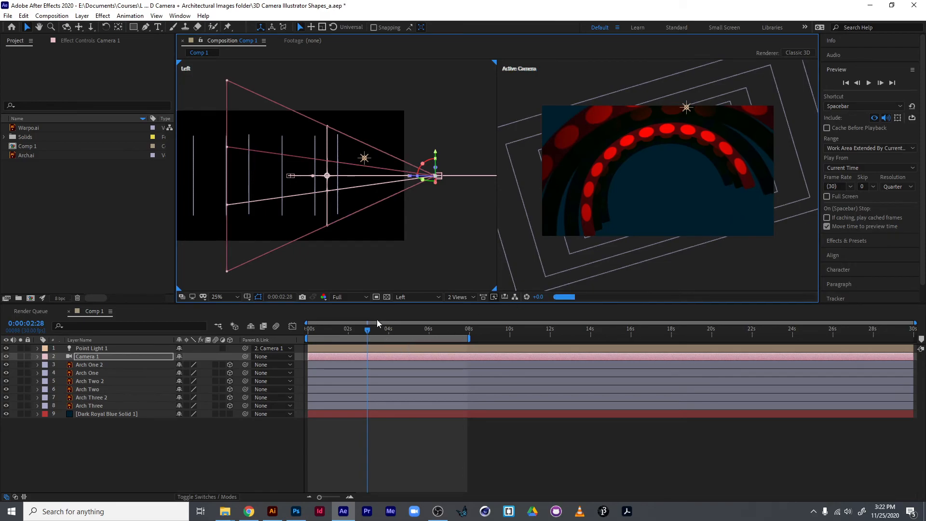
mouse_move(360, 327)
mouse_down()
mouse_move(330, 332)
mouse_move(375, 329)
mouse_up()
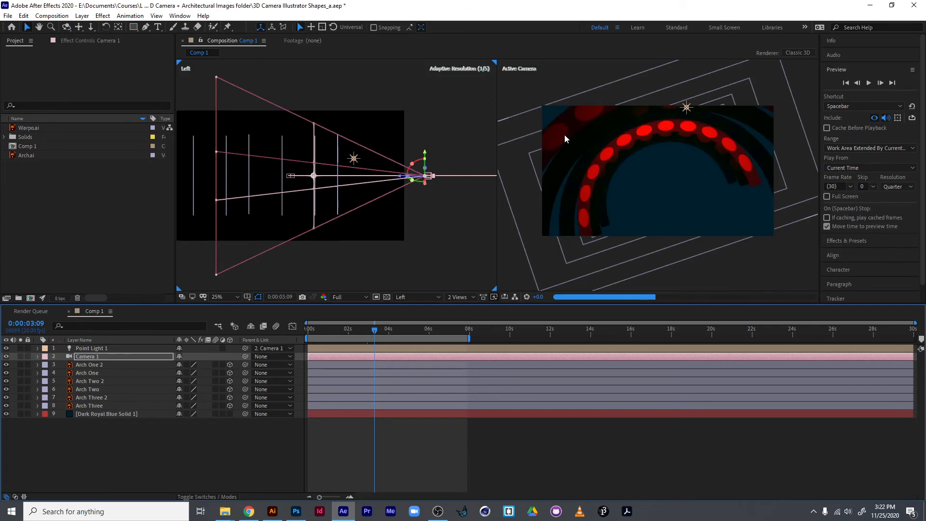
Step: Open Camera 1's camera options and raise its Blur Level to 370%
click(39, 358)
click(37, 357)
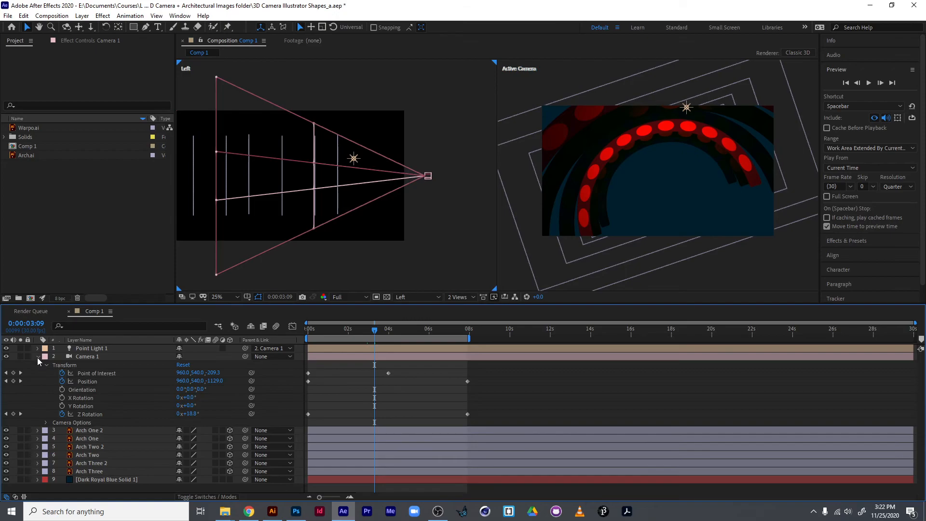
click(46, 423)
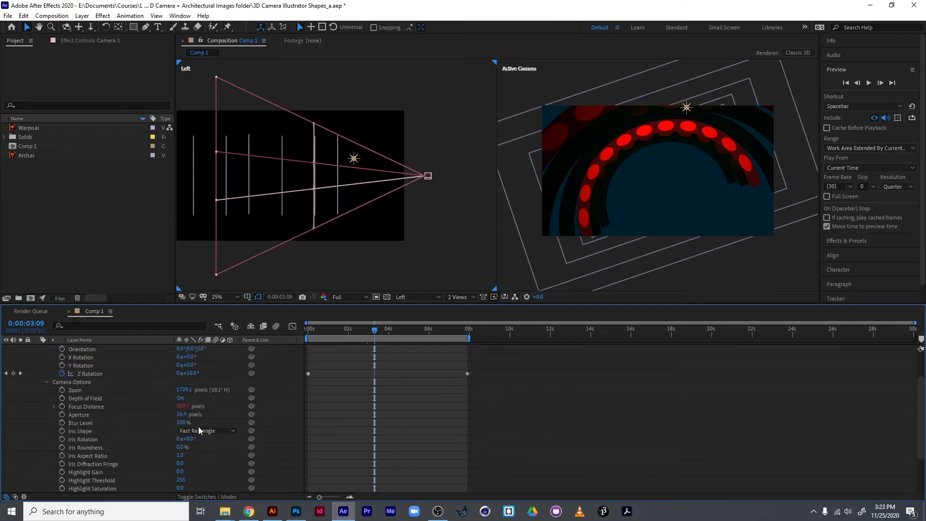
drag(181, 426, 298, 412)
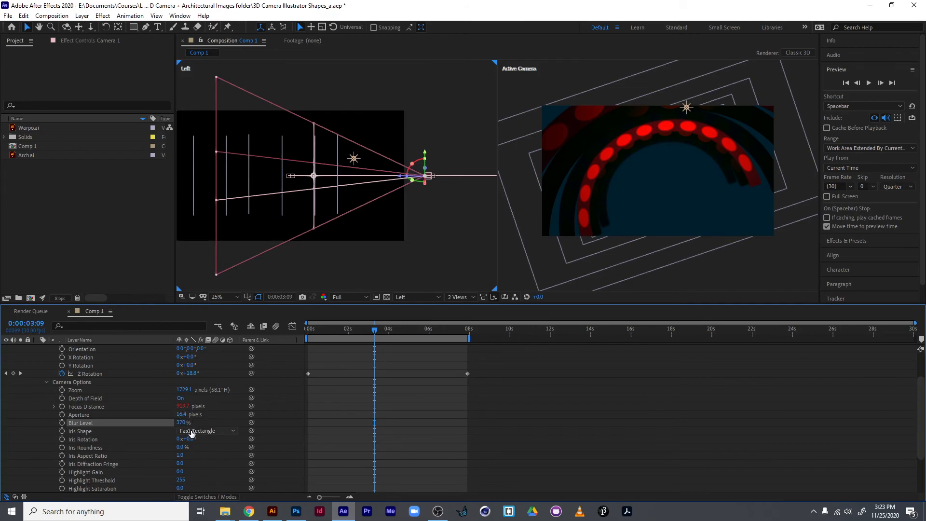
Step: Preview the camera fly-through from the first frame to check the stronger depth-of-field blur
drag(359, 329, 261, 341)
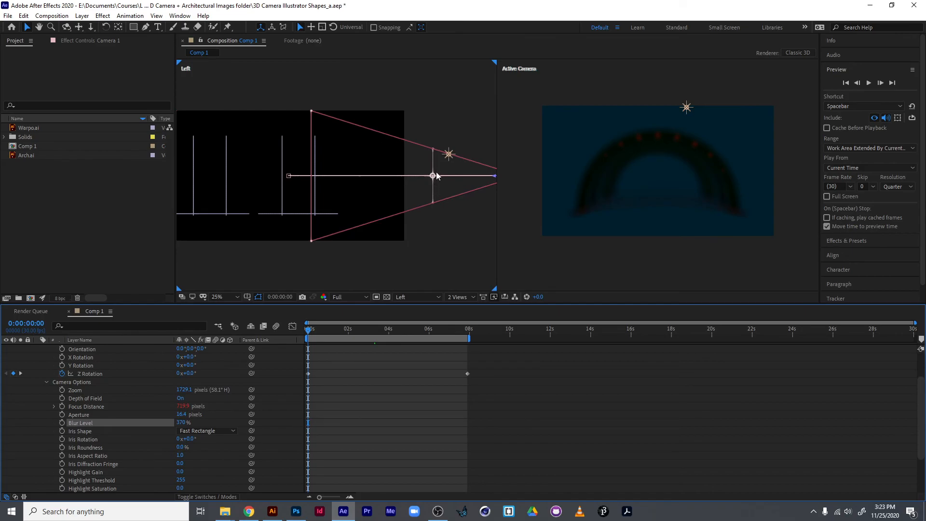
key(space)
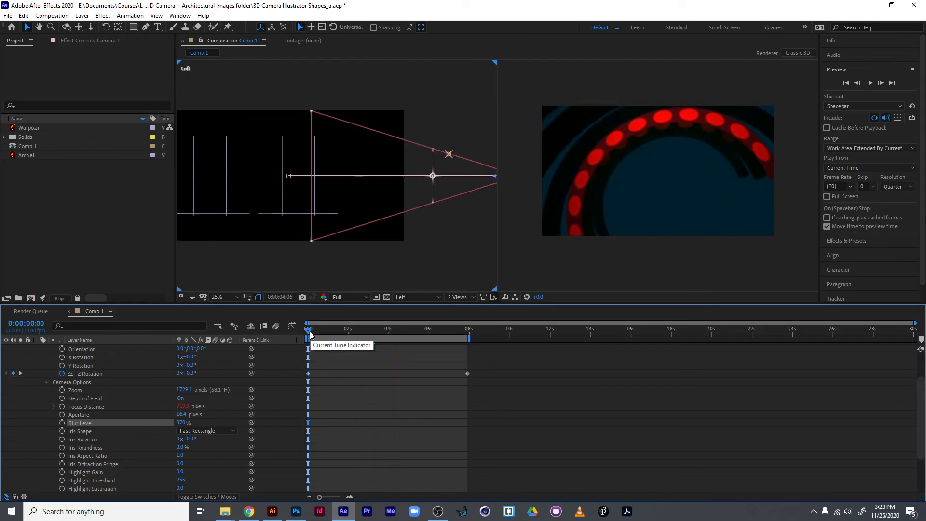
key(space)
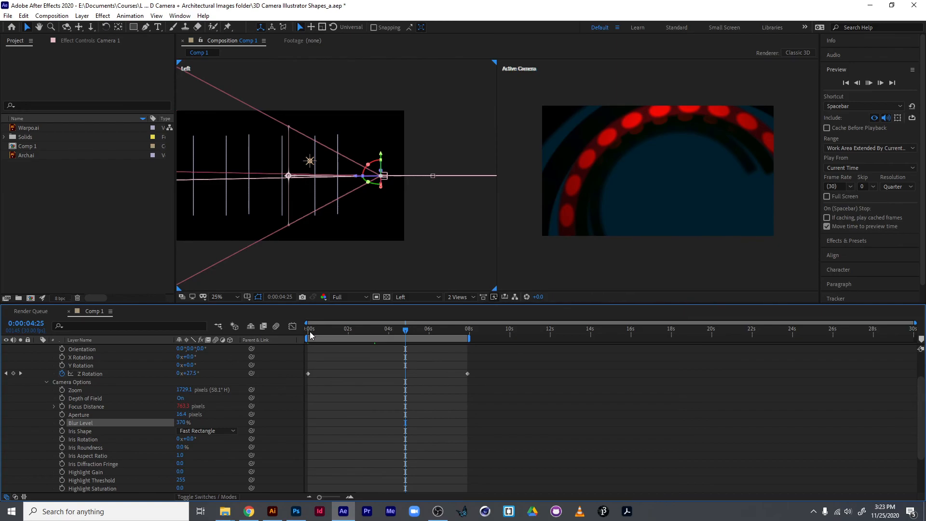
key(space)
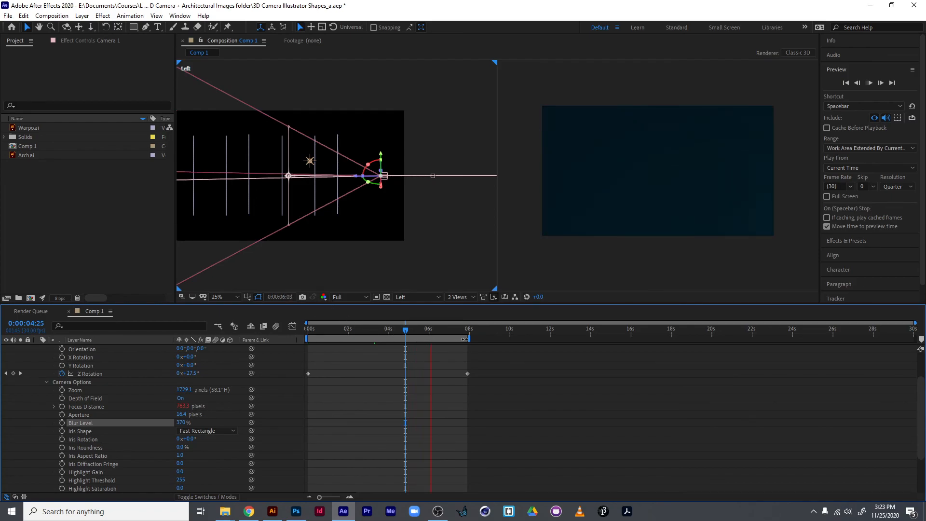
drag(406, 331, 222, 332)
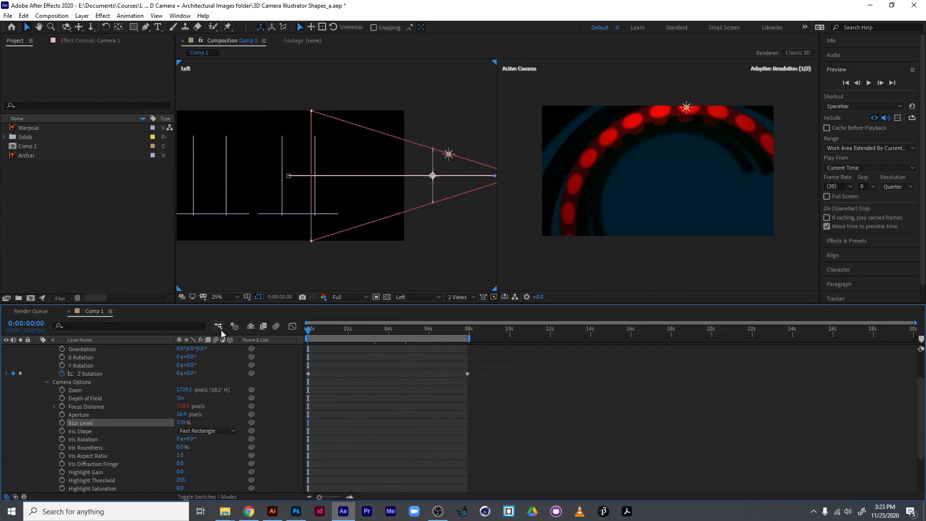
key(space)
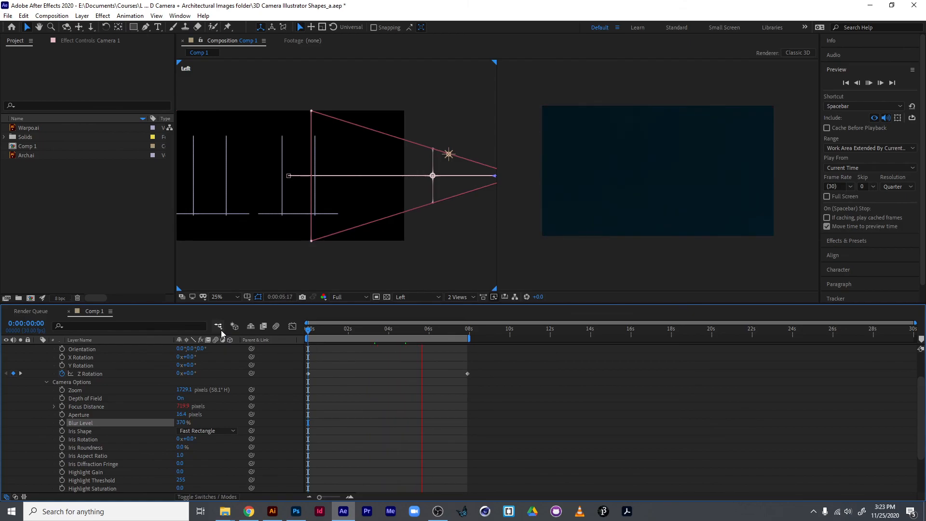
key(space)
Step: Set Camera 1's Blur Level to 100% and preview the fly-through from the first frame
drag(388, 329, 340, 334)
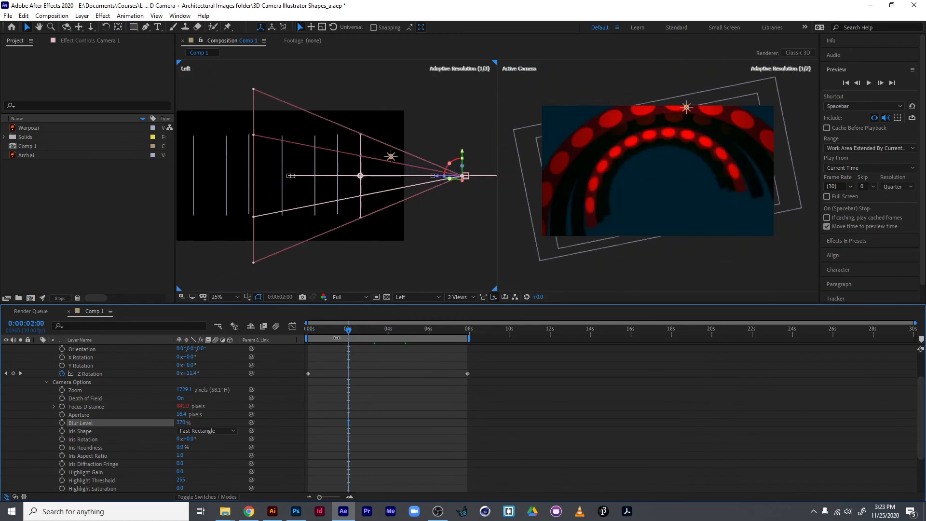
click(184, 422)
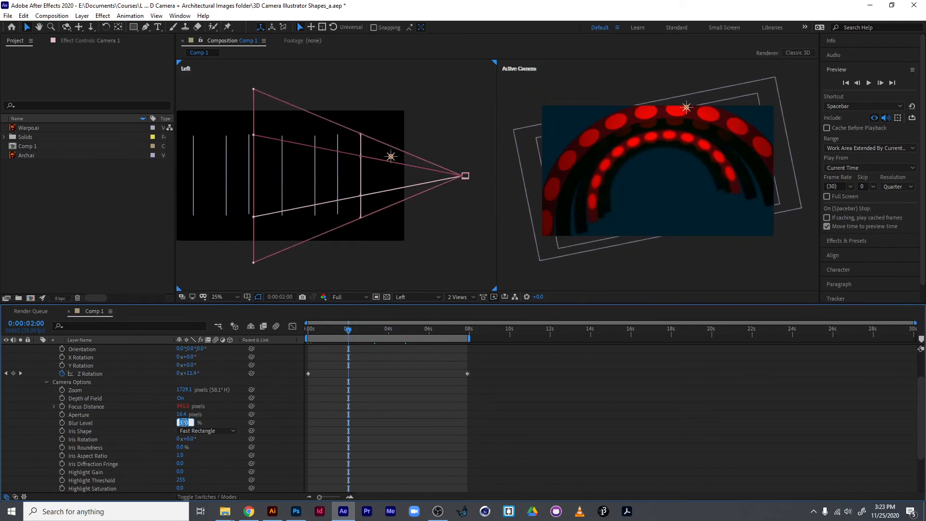
text(100)
key(Return)
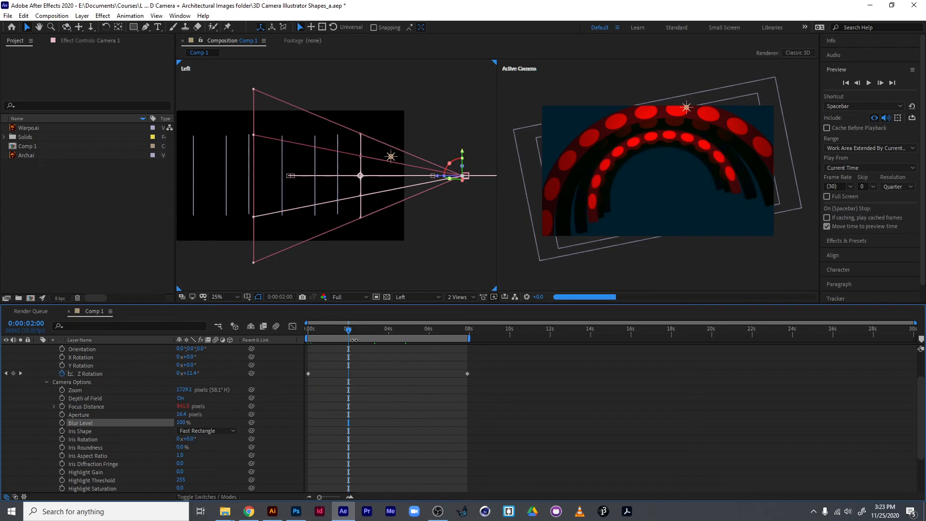
key(Home)
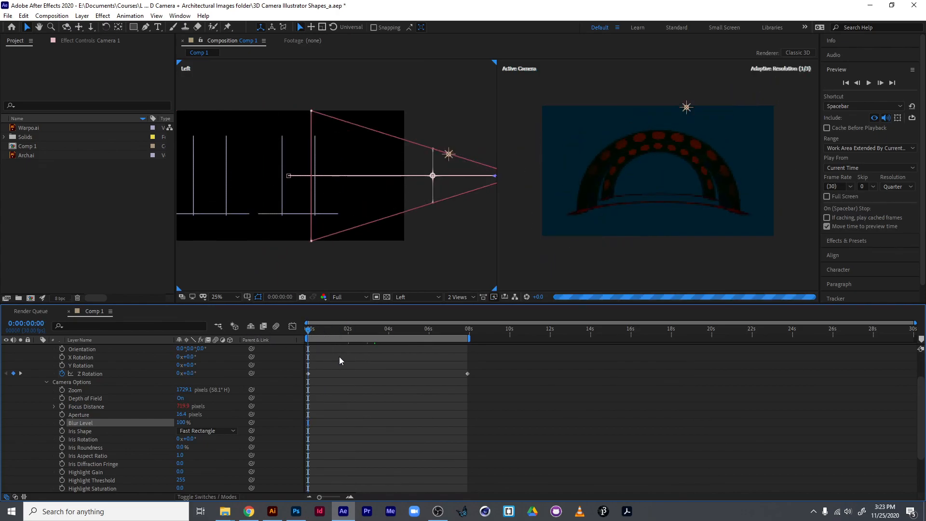
key(space)
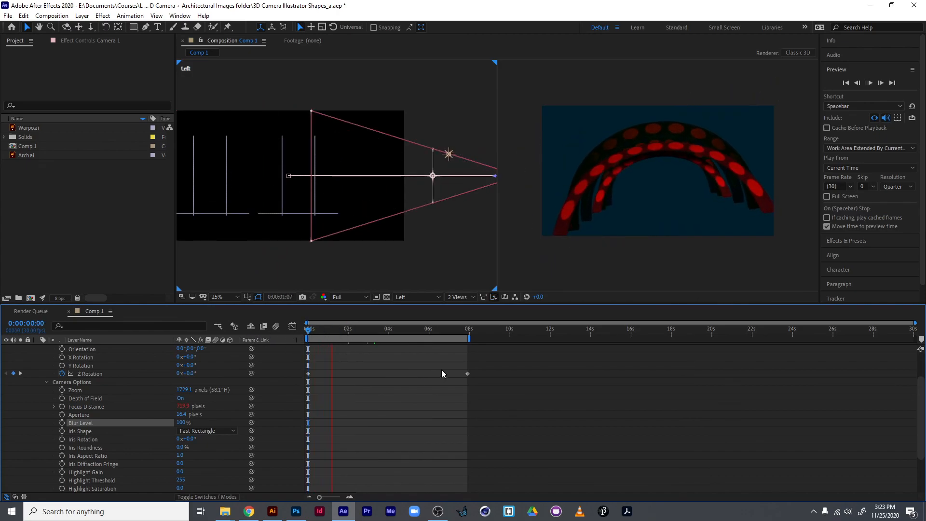